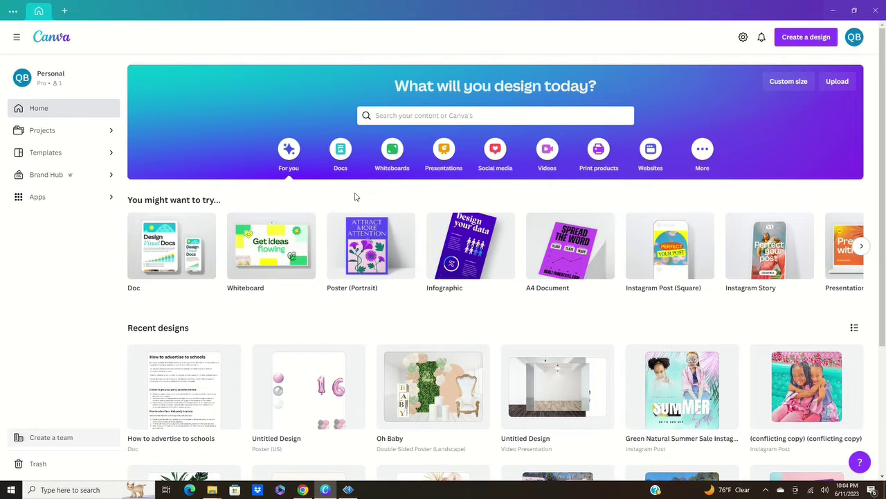
- Search the elements library for "3d sphere" and show all matching graphics
{"action": "mouse_move", "coordinate": [352, 251]}
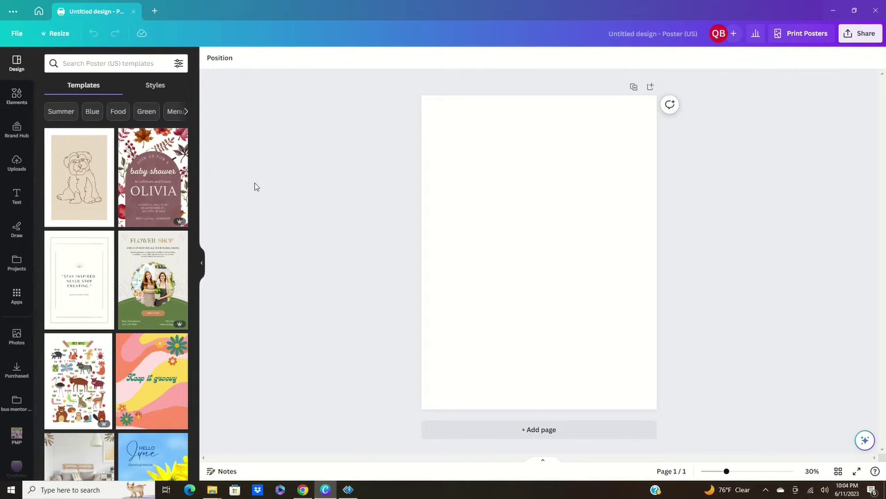
{"action": "left_click", "coordinate": [6, 110]}
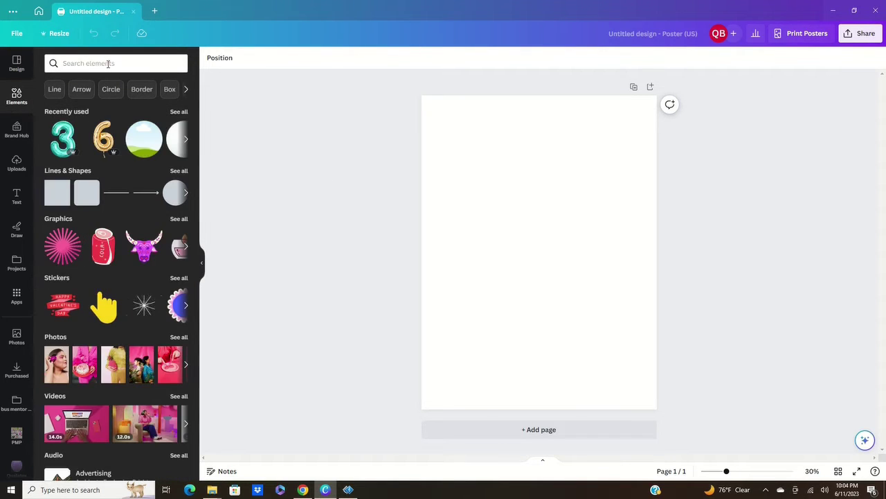
{"action": "left_click", "coordinate": [108, 64]}
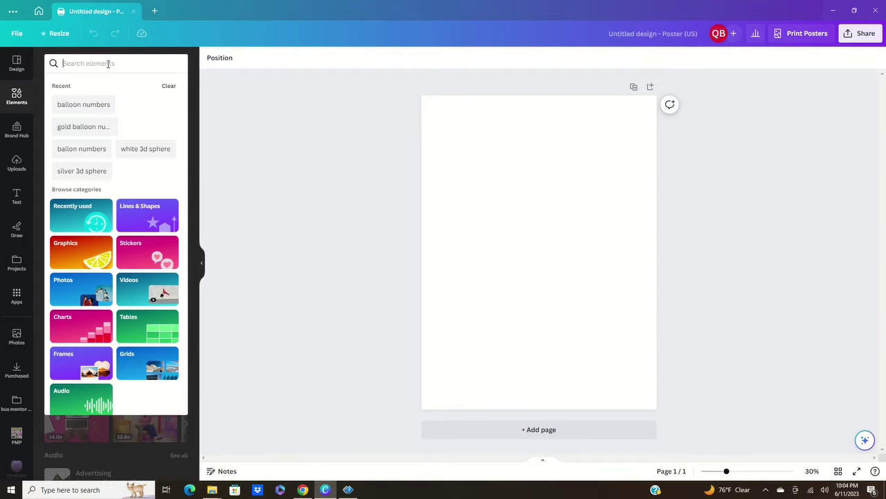
{"action": "type", "text": "3d"}
{"action": "left_click", "coordinate": [98, 160]}
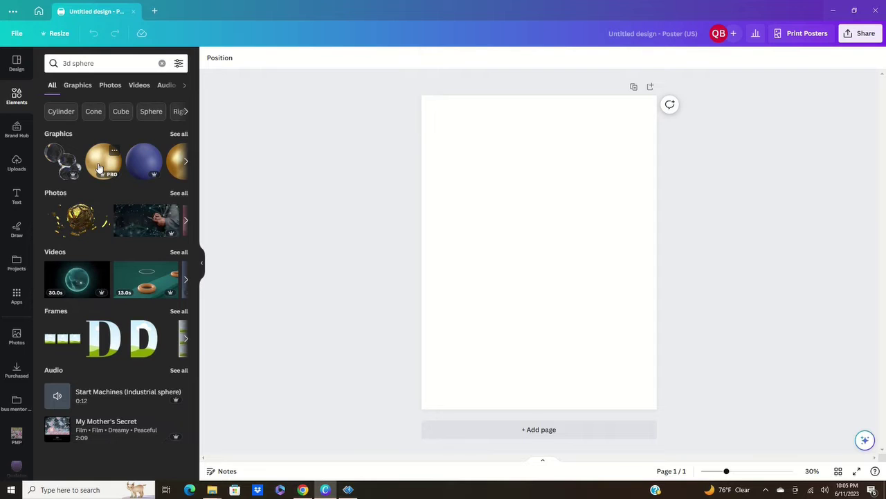
{"action": "left_click", "coordinate": [178, 133]}
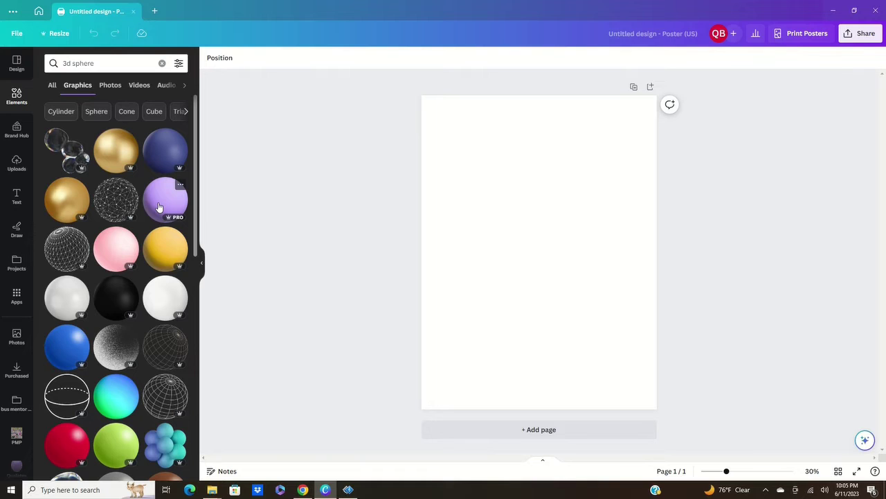
- Add the gold and black 3D spheres, shrink them and place the black one directly above the gold at the page's lower right
{"action": "left_click", "coordinate": [115, 156]}
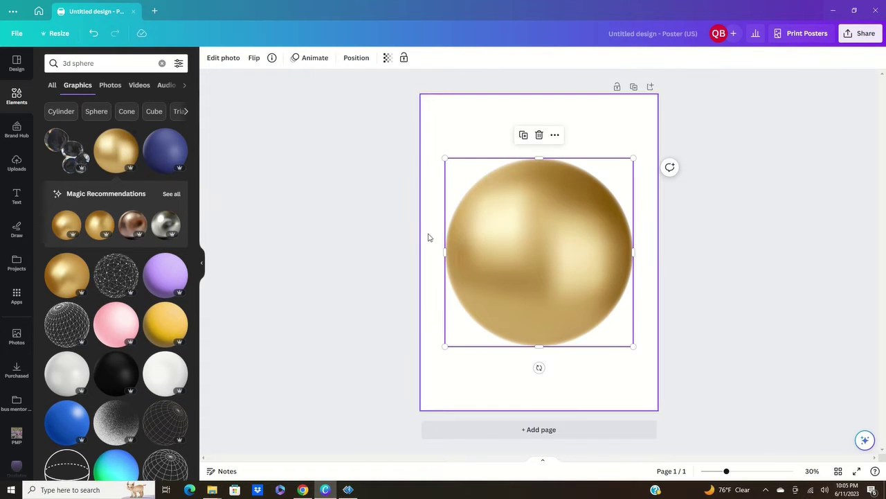
{"action": "left_click_drag", "start_coordinate": [445, 158], "coordinate": [611, 323]}
{"action": "left_click", "coordinate": [116, 374]}
{"action": "left_click_drag", "start_coordinate": [622, 335], "coordinate": [621, 305]}
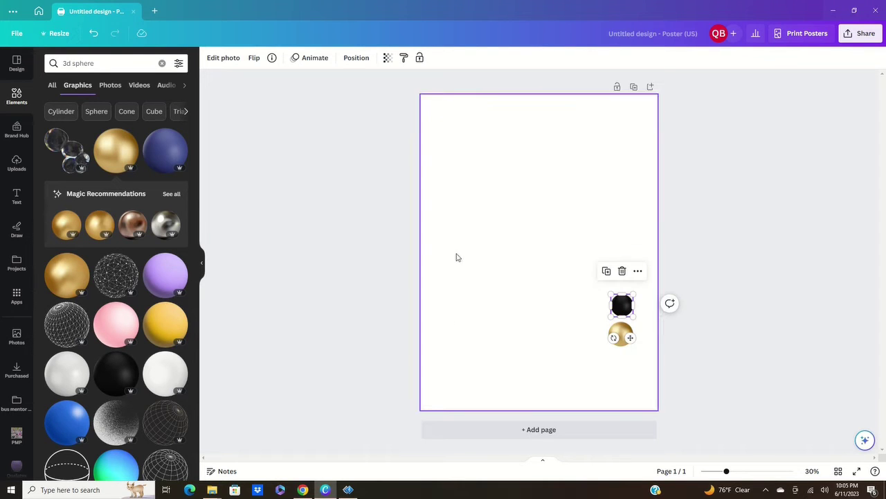
- Add a small red 3D sphere and arrange the black, gold and red spheres as a compact cluster near the page's right edge
{"action": "scroll", "coordinate": [116, 277], "scroll_direction": "down", "scroll_amount": 5}
{"action": "left_click_drag", "start_coordinate": [67, 260], "coordinate": [639, 262]}
{"action": "left_click", "coordinate": [620, 303]}
{"action": "left_click", "coordinate": [621, 333]}
{"action": "left_click_drag", "start_coordinate": [622, 309], "coordinate": [620, 258]}
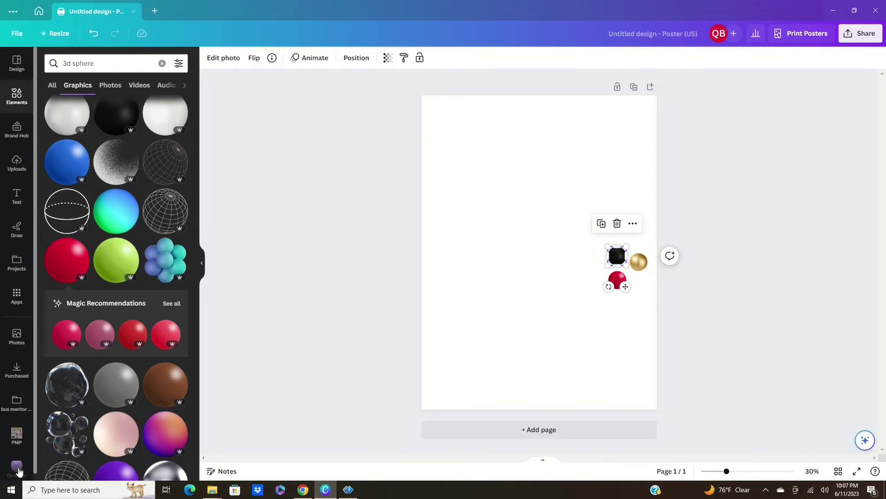
- Add the gold round backdrop frame image from the clipart folder and move it to the upper part of the page
{"action": "left_click", "coordinate": [16, 468]}
{"action": "left_click", "coordinate": [49, 61]}
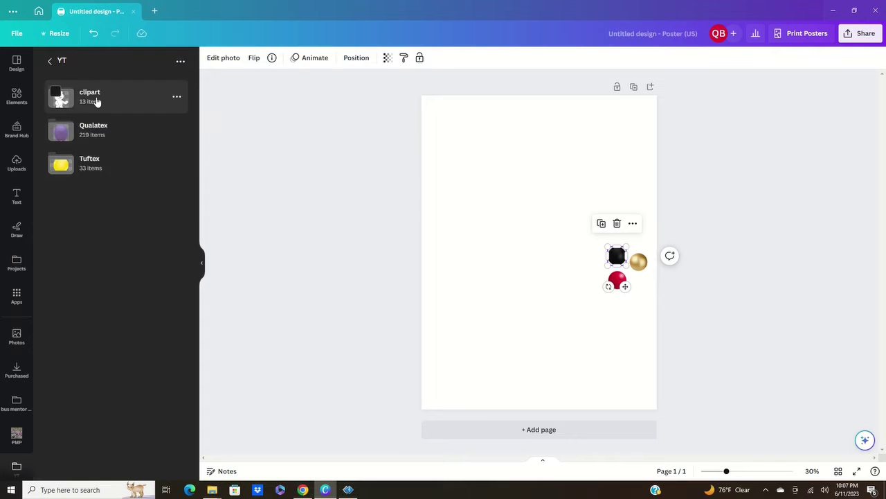
{"action": "left_click", "coordinate": [138, 100]}
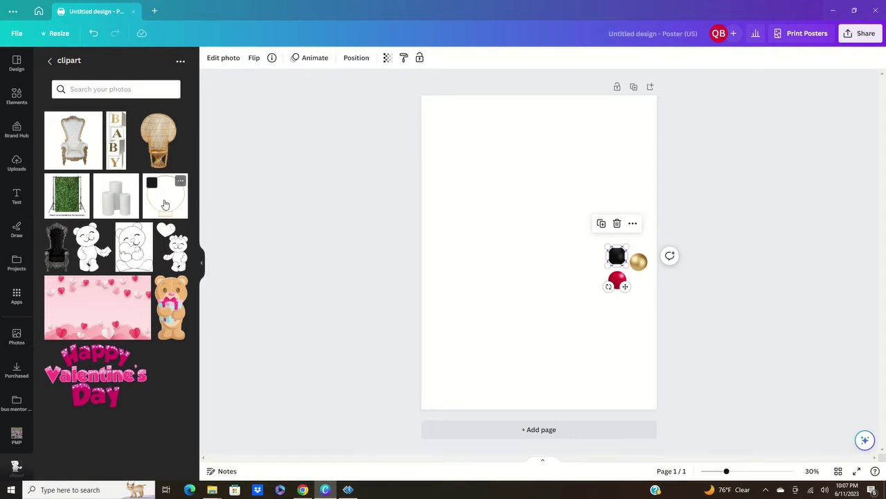
{"action": "left_click", "coordinate": [168, 210]}
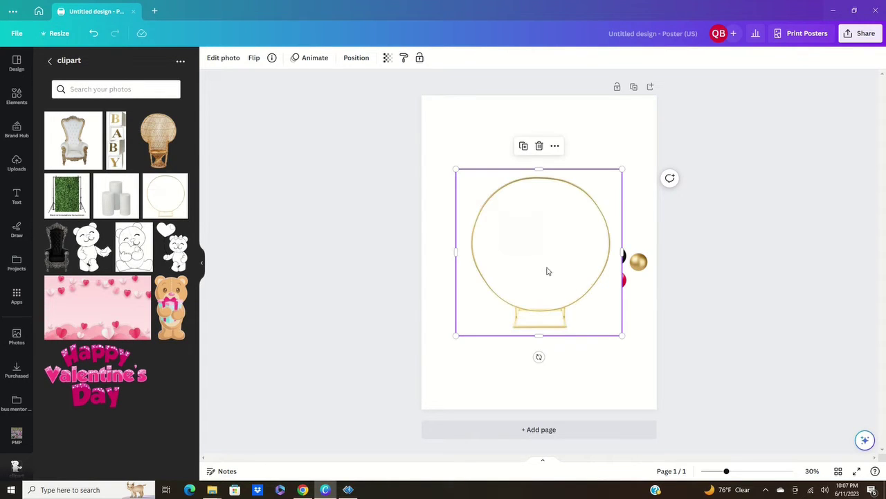
{"action": "left_click_drag", "start_coordinate": [539, 262], "coordinate": [520, 229]}
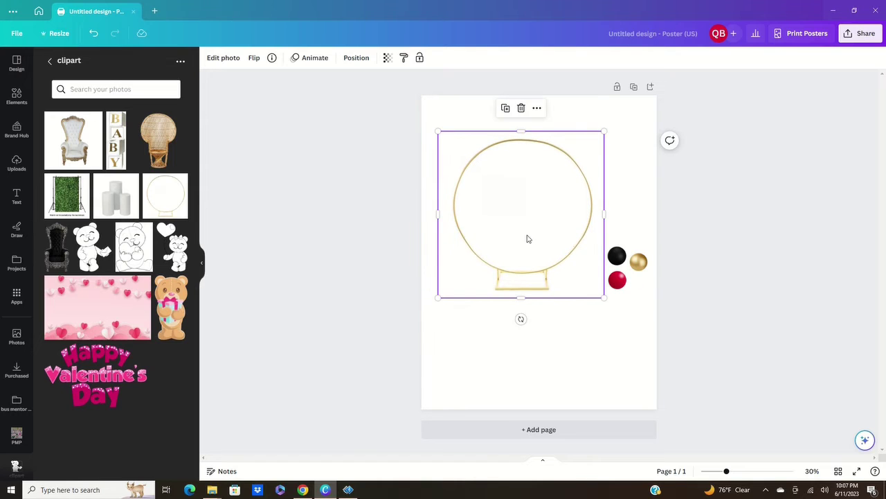
- Remove the background from the round frame image and reposition it near the upper left of the page
{"action": "left_click", "coordinate": [214, 61]}
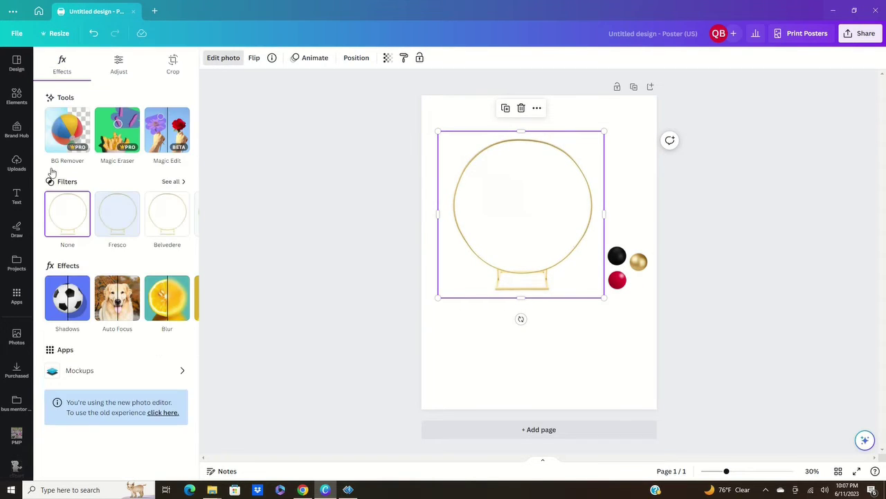
{"action": "left_click", "coordinate": [57, 132]}
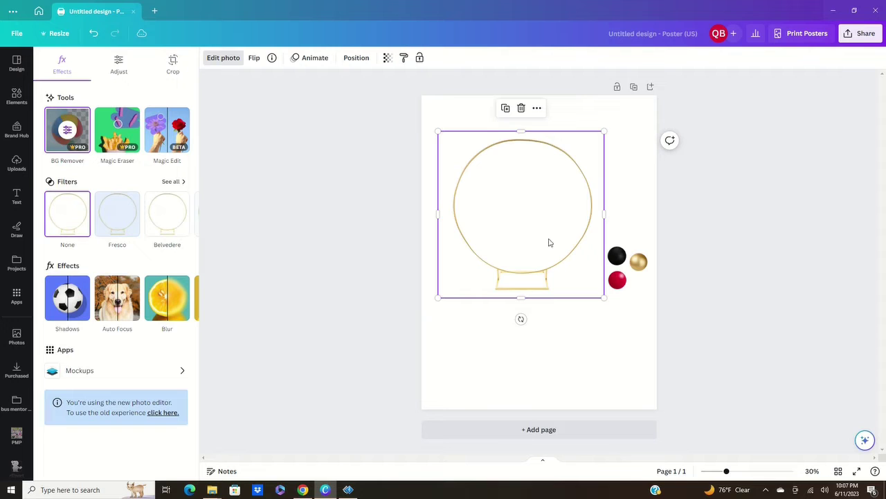
{"action": "left_click_drag", "start_coordinate": [546, 272], "coordinate": [586, 293]}
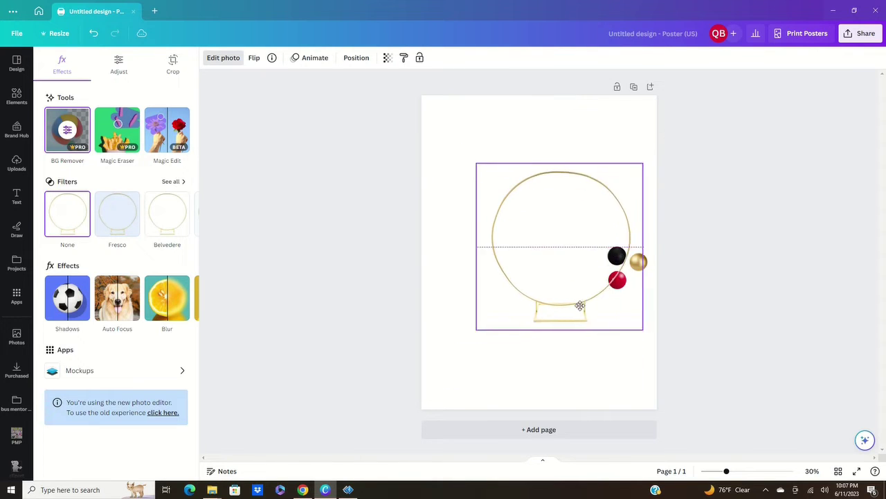
{"action": "left_click_drag", "start_coordinate": [580, 305], "coordinate": [539, 268]}
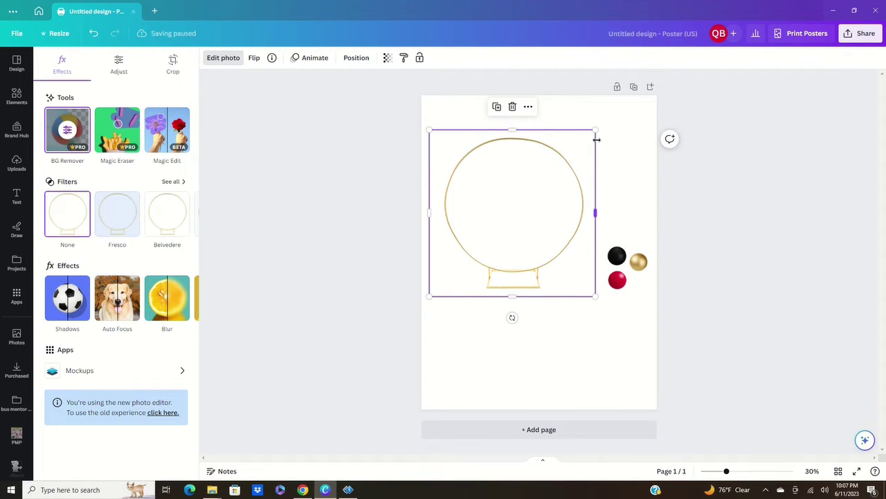
- Shrink the round frame to under half the page width and place it in the page's lower-left corner
{"action": "left_click_drag", "start_coordinate": [596, 129], "coordinate": [497, 184]}
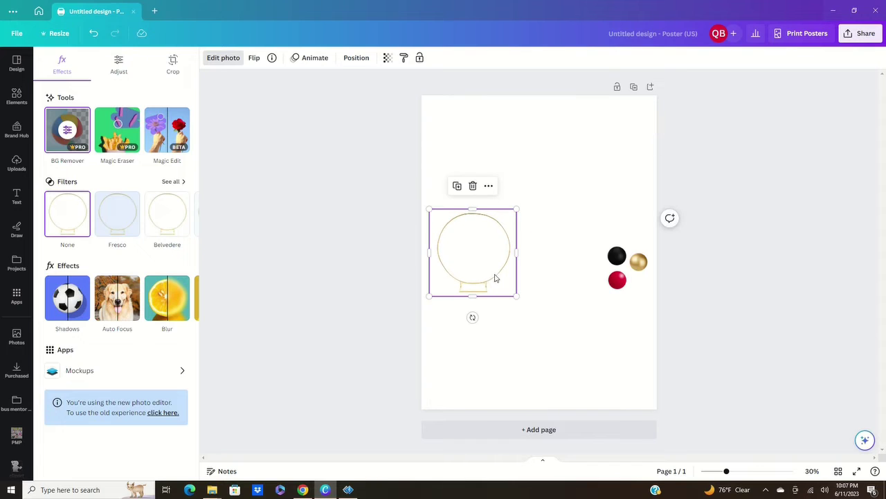
{"action": "left_click_drag", "start_coordinate": [495, 278], "coordinate": [479, 381]}
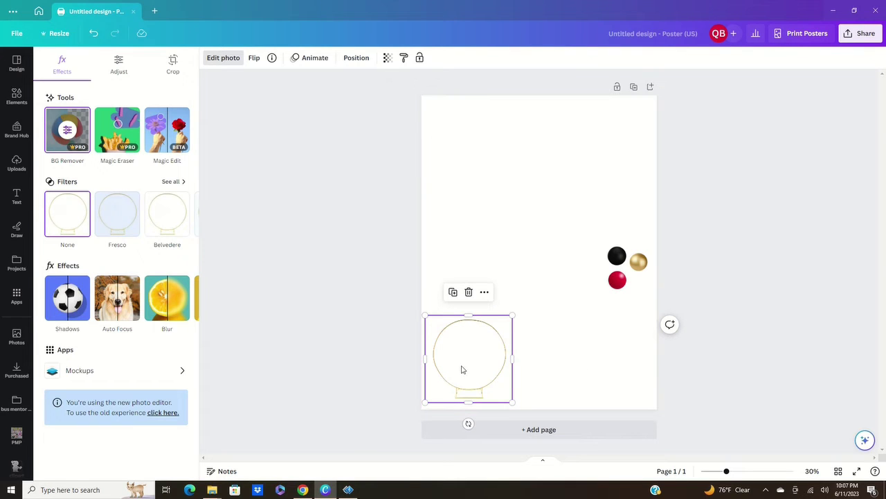
{"action": "left_click_drag", "start_coordinate": [511, 316], "coordinate": [520, 305]}
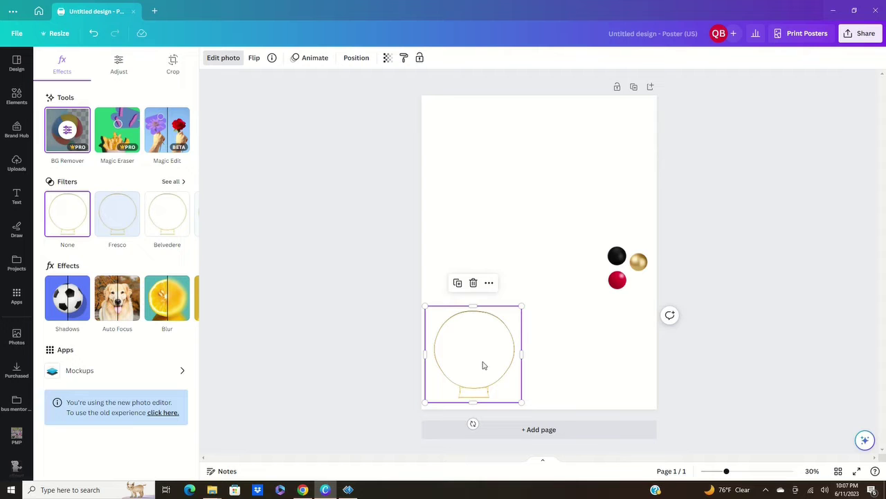
- Move the red sphere beside the frame's base, shrink it and add a slightly smaller copy overlapping its right side
{"action": "scroll", "coordinate": [540, 370], "scroll_direction": "up", "scroll_amount": 3}
{"action": "left_click", "coordinate": [600, 286]}
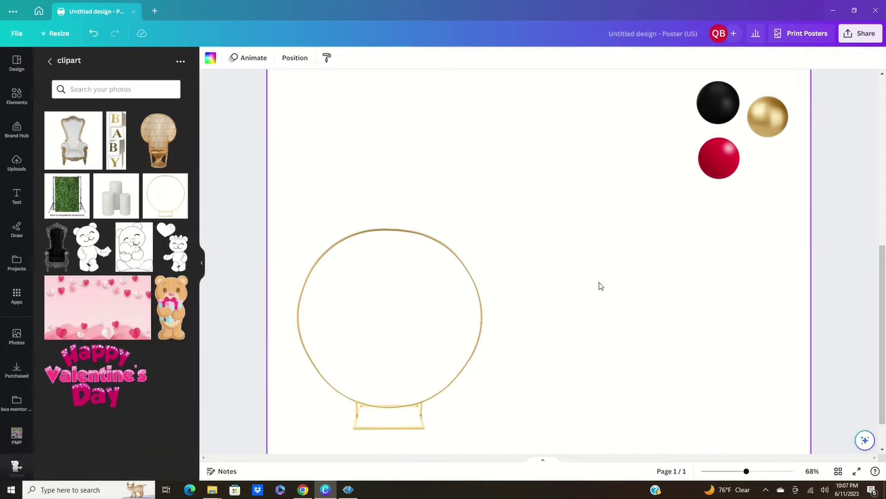
{"action": "left_click", "coordinate": [725, 171]}
{"action": "left_click_drag", "start_coordinate": [724, 165], "coordinate": [519, 398]}
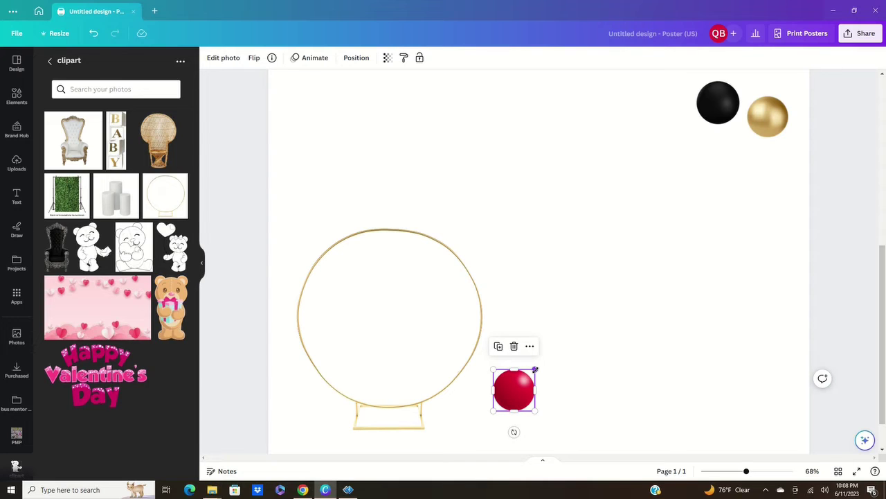
{"action": "left_click_drag", "start_coordinate": [535, 370], "coordinate": [537, 399]}
{"action": "left_click", "coordinate": [492, 359]}
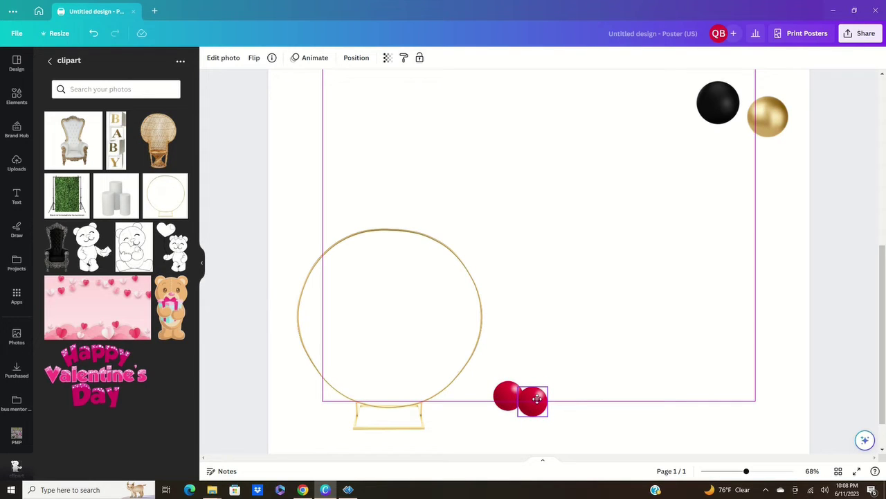
{"action": "left_click_drag", "start_coordinate": [537, 400], "coordinate": [539, 400]}
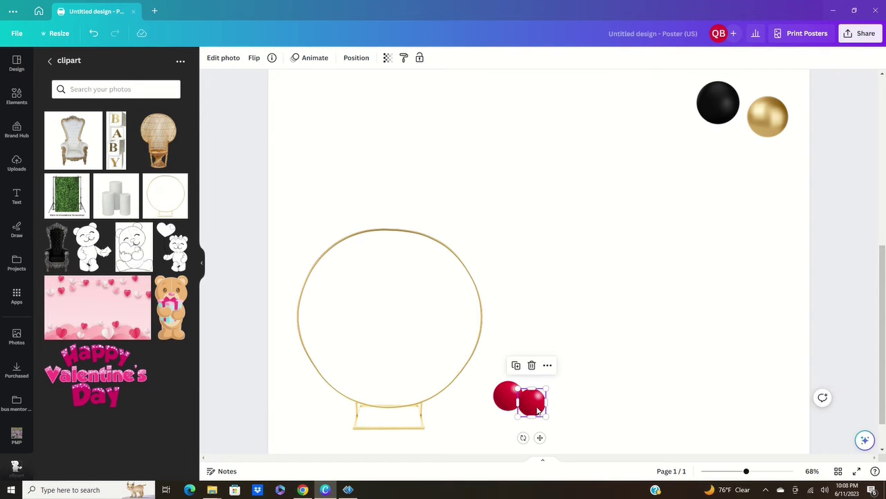
{"action": "left_click_drag", "start_coordinate": [538, 411], "coordinate": [536, 410]}
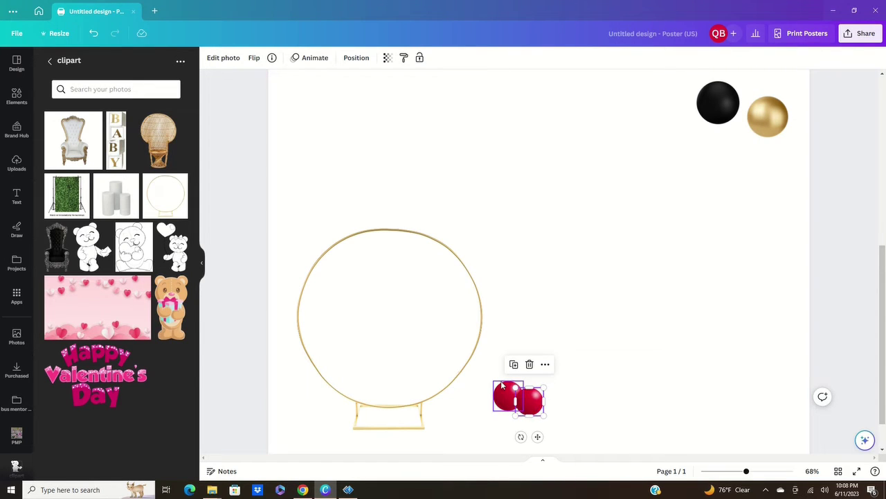
- Group the two red balloons and move the pair to the empty area right of the frame
{"action": "left_click_drag", "start_coordinate": [558, 416], "coordinate": [490, 378]}
{"action": "key", "text": "ctrl+g"}
{"action": "left_click_drag", "start_coordinate": [519, 399], "coordinate": [625, 362]}
- Duplicate the gold sphere and form an overlapping pair of one smaller and one larger gold balloon above the red pair
{"action": "left_click", "coordinate": [768, 117]}
{"action": "key", "text": "ctrl+d"}
{"action": "left_click_drag", "start_coordinate": [773, 122], "coordinate": [669, 257]}
{"action": "key", "text": "ctrl+d"}
{"action": "left_click_drag", "start_coordinate": [690, 236], "coordinate": [626, 323]}
{"action": "left_click_drag", "start_coordinate": [740, 167], "coordinate": [728, 179]}
{"action": "left_click_drag", "start_coordinate": [713, 193], "coordinate": [689, 227]}
- Duplicate the gold pair, set the copy to its right and group the original two gold balloons
{"action": "key", "text": "ctrl+d"}
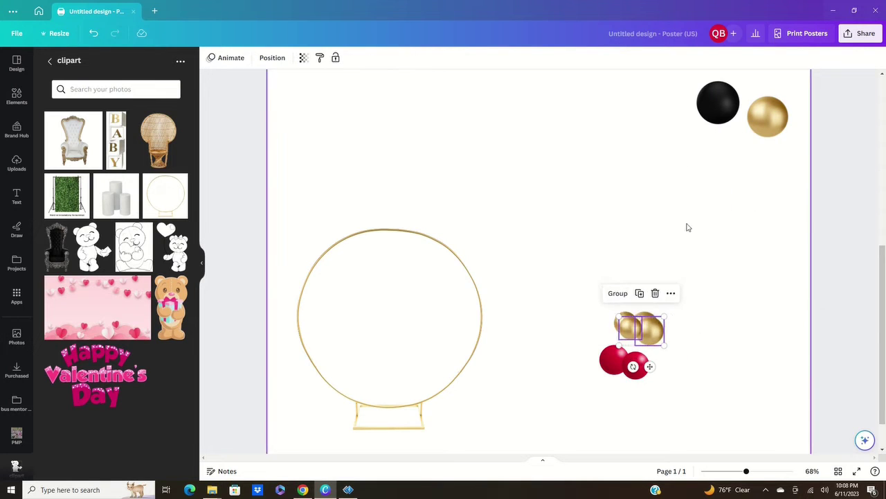
{"action": "left_click_drag", "start_coordinate": [651, 331], "coordinate": [710, 325]}
{"action": "left_click", "coordinate": [625, 323]}
{"action": "left_click", "coordinate": [647, 326], "text": "shift"}
{"action": "key", "text": "ctrl+g"}
- Duplicate the black sphere into a small overlapping pair above the gold balloons and group the two
{"action": "left_click_drag", "start_coordinate": [716, 117], "coordinate": [704, 138]}
{"action": "key", "text": "ctrl+d"}
{"action": "left_click_drag", "start_coordinate": [705, 138], "coordinate": [637, 276]}
{"action": "left_click_drag", "start_coordinate": [620, 243], "coordinate": [664, 277]}
{"action": "left_click_drag", "start_coordinate": [599, 429], "coordinate": [682, 280]}
{"action": "left_click", "coordinate": [657, 273], "text": "shift"}
{"action": "key", "text": "ctrl+g"}
- Form a four-balloon red cluster at the frame's lower right, next to its base, from the red pair and a tilted copy
{"action": "left_click", "coordinate": [417, 403]}
{"action": "left_click_drag", "start_coordinate": [622, 375], "coordinate": [456, 401]}
{"action": "left_click", "coordinate": [424, 355]}
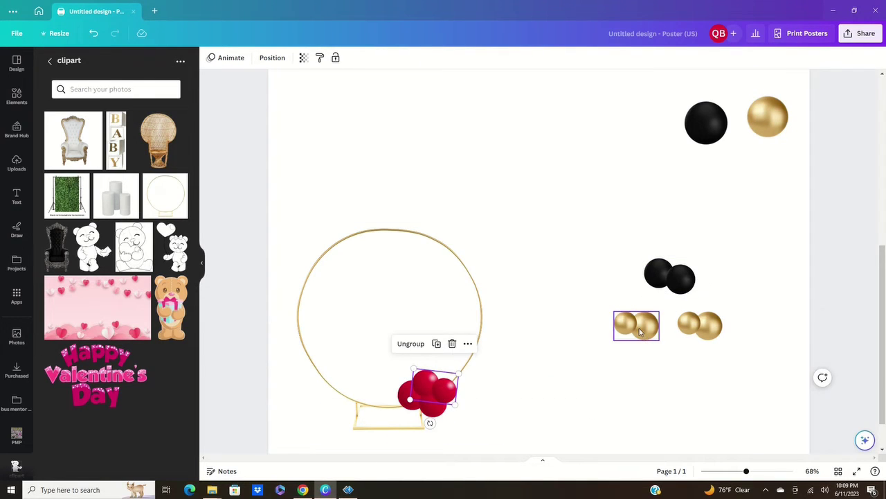
- Move both gold pairs onto the frame just above the red cluster and rotate the second pair to form a four-balloon cluster
{"action": "left_click_drag", "start_coordinate": [639, 331], "coordinate": [455, 377]}
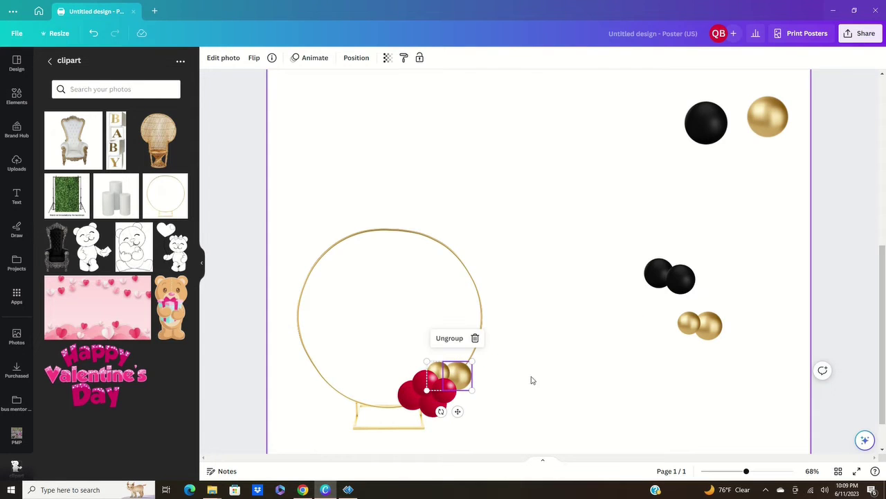
{"action": "left_click_drag", "start_coordinate": [695, 331], "coordinate": [462, 355]}
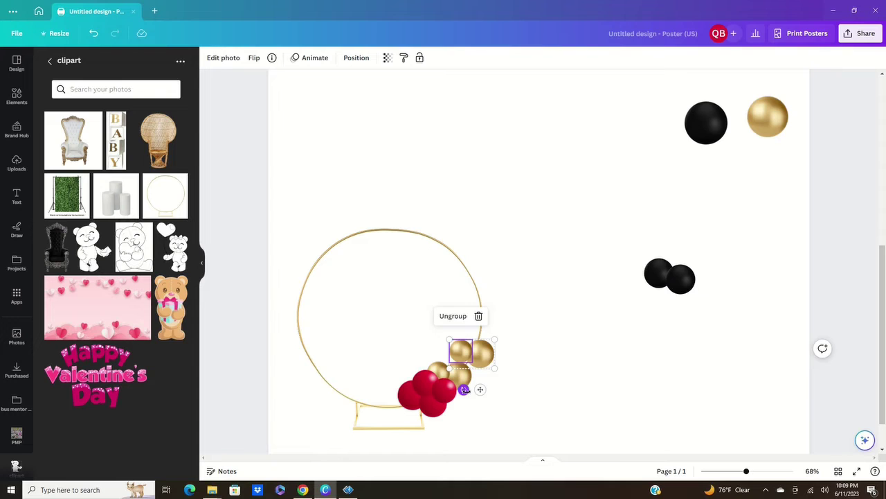
{"action": "left_click_drag", "start_coordinate": [464, 389], "coordinate": [463, 348]}
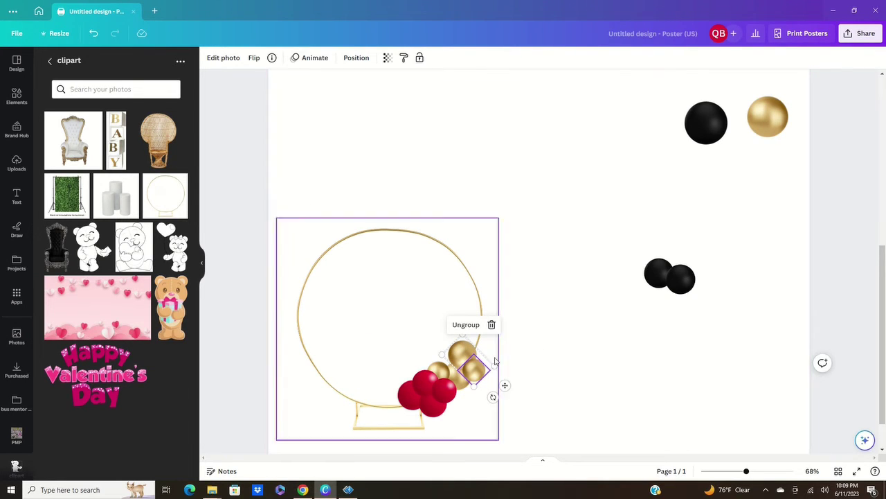
{"action": "left_click", "coordinate": [567, 335]}
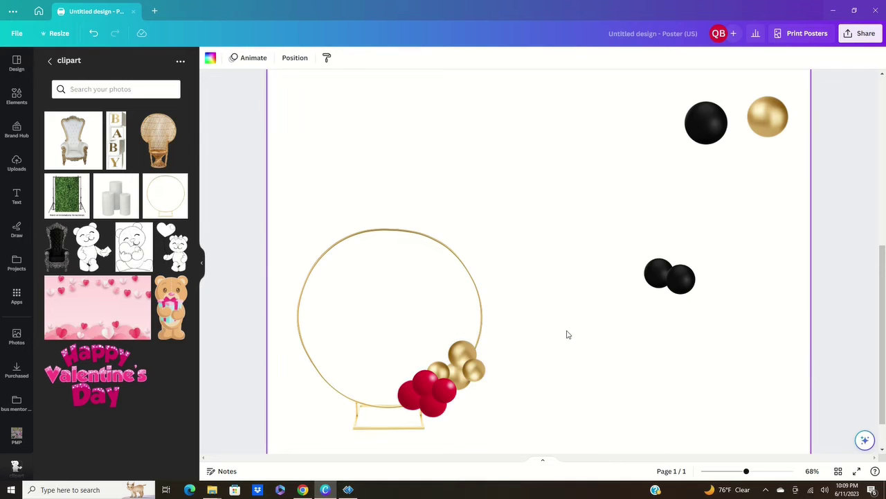
- Build a four-balloon black cluster on the frame above the gold one from the black pair and a copy
{"action": "left_click", "coordinate": [655, 271]}
{"action": "left_click_drag", "start_coordinate": [644, 258], "coordinate": [651, 264]}
{"action": "left_click_drag", "start_coordinate": [674, 279], "coordinate": [478, 343]}
{"action": "left_click_drag", "start_coordinate": [484, 381], "coordinate": [478, 382]}
{"action": "mouse_move", "coordinate": [482, 345]}
{"action": "left_mouse_down"}
{"action": "mouse_move", "coordinate": [477, 350]}
{"action": "mouse_move", "coordinate": [487, 342]}
{"action": "left_mouse_up"}
{"action": "left_click", "coordinate": [473, 310]}
{"action": "key", "text": "Escape"}
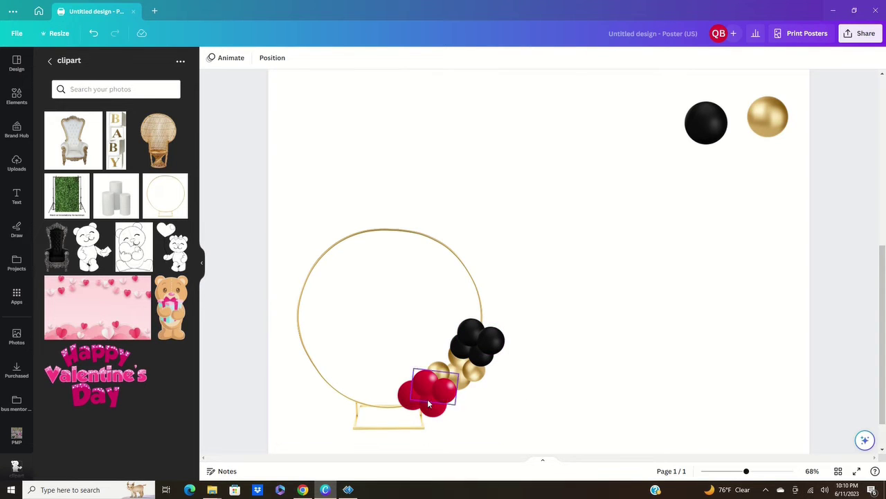
{"action": "left_click", "coordinate": [428, 404]}
{"action": "double_click", "coordinate": [427, 377]}
{"action": "left_click", "coordinate": [444, 389]}
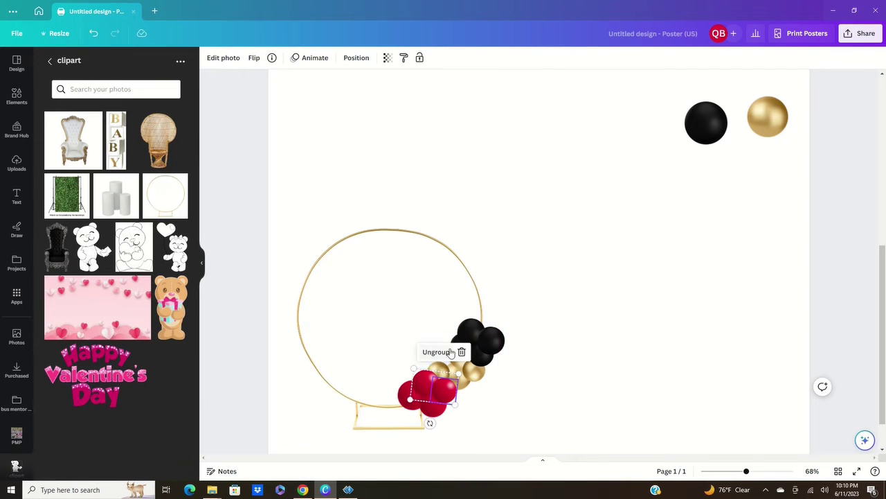
{"action": "left_click", "coordinate": [439, 355]}
{"action": "left_click", "coordinate": [437, 351]}
{"action": "left_click_drag", "start_coordinate": [409, 372], "coordinate": [415, 375]}
{"action": "key", "text": "ctrl+z"}
- Place two rotated copies of the red pair on the frame's right side above the black cluster, keeping a spare pair aside
{"action": "left_click", "coordinate": [704, 259]}
{"action": "left_click", "coordinate": [690, 209]}
{"action": "left_click", "coordinate": [726, 257]}
{"action": "left_click_drag", "start_coordinate": [711, 255], "coordinate": [483, 312]}
{"action": "left_click", "coordinate": [709, 217]}
{"action": "left_click_drag", "start_coordinate": [485, 353], "coordinate": [454, 284]}
{"action": "left_click_drag", "start_coordinate": [484, 327], "coordinate": [481, 317]}
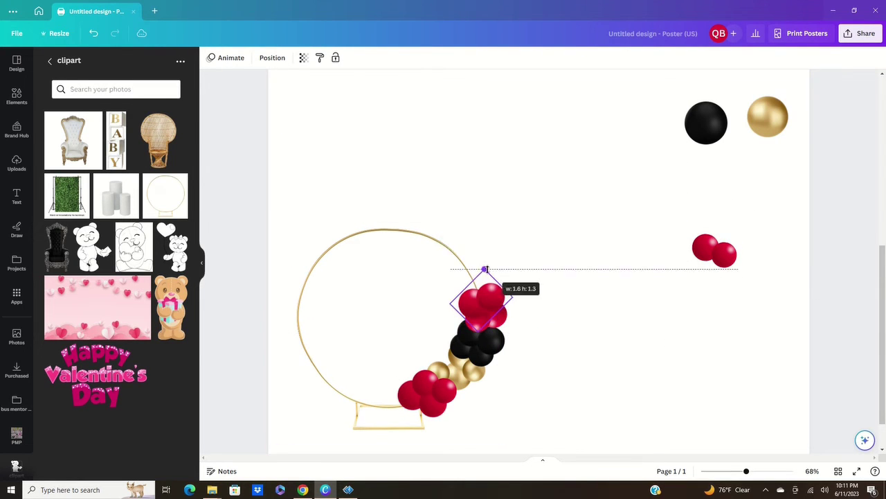
- Resize the upper red pair to about 1.6 by 1.3, duplicate it and place the copy at the top of that red cluster
{"action": "left_click_drag", "start_coordinate": [487, 269], "coordinate": [487, 267]}
{"action": "key", "text": "ctrl+d"}
{"action": "left_click_drag", "start_coordinate": [484, 300], "coordinate": [472, 282]}
- Place a copy of the black pair on the frame's upper-right arc and rotate it to follow the curve
{"action": "double_click", "coordinate": [498, 335]}
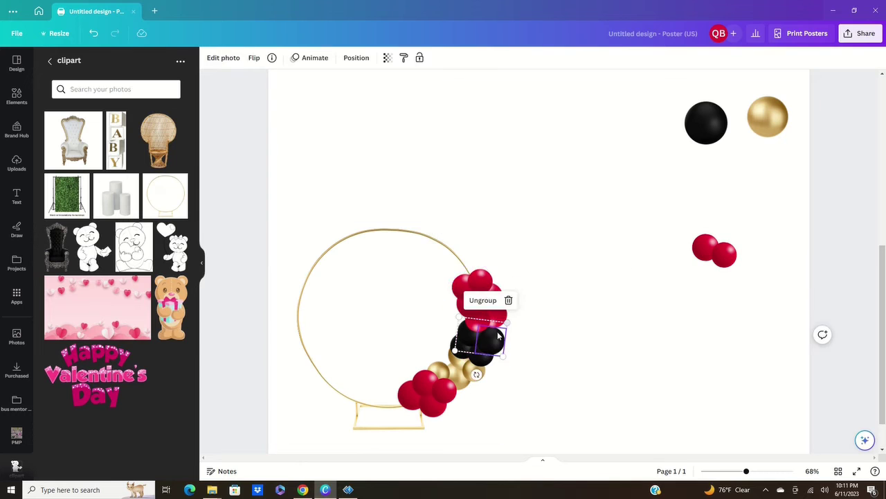
{"action": "left_click", "coordinate": [155, 464]}
{"action": "left_click", "coordinate": [483, 356]}
{"action": "left_click", "coordinate": [474, 313]}
{"action": "left_click", "coordinate": [477, 294]}
{"action": "left_click_drag", "start_coordinate": [493, 347], "coordinate": [474, 264]}
{"action": "left_click_drag", "start_coordinate": [471, 299], "coordinate": [437, 237]}
{"action": "left_click_drag", "start_coordinate": [472, 262], "coordinate": [414, 237]}
- Duplicate a gold pair, place the copy between the upper red and black balloons and rotate it to follow the frame
{"action": "double_click", "coordinate": [476, 359]}
{"action": "left_click", "coordinate": [473, 372]}
{"action": "key", "text": "ctrl+d"}
{"action": "left_click_drag", "start_coordinate": [473, 372], "coordinate": [460, 271]}
{"action": "left_click_drag", "start_coordinate": [459, 313], "coordinate": [416, 288]}
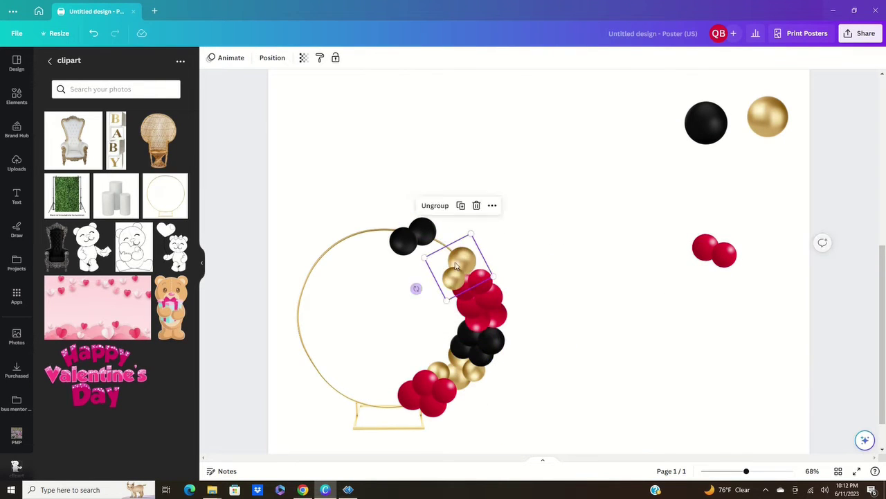
- Duplicate the gold pair to build up the upper-right gold cluster and move the black pair down against it
{"action": "key", "text": "ctrl+d"}
{"action": "left_click_drag", "start_coordinate": [455, 266], "coordinate": [509, 287]}
{"action": "left_click_drag", "start_coordinate": [423, 297], "coordinate": [434, 240]}
{"action": "left_click", "coordinate": [429, 243]}
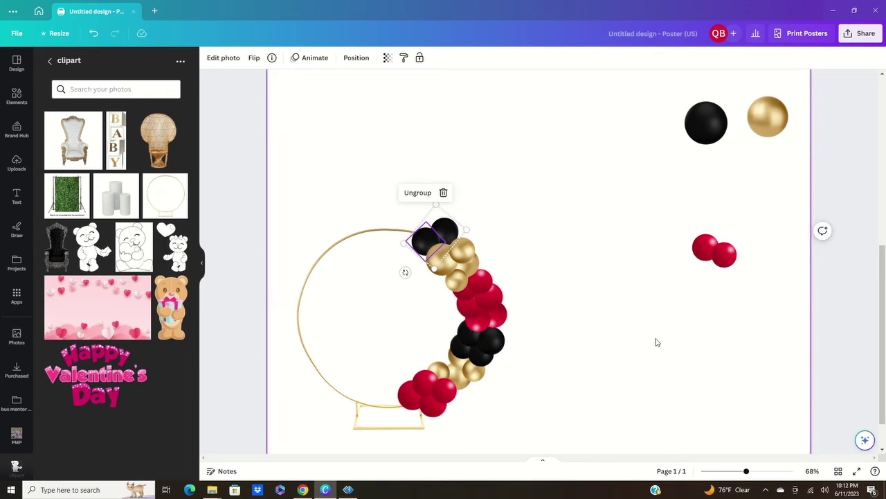
- Duplicate a black pair and place the copy on the frame's upper-right arc to extend the top black cluster
{"action": "left_click", "coordinate": [492, 341]}
{"action": "left_click", "coordinate": [476, 301]}
{"action": "left_click_drag", "start_coordinate": [492, 343], "coordinate": [630, 210]}
{"action": "left_click", "coordinate": [611, 166]}
{"action": "left_click_drag", "start_coordinate": [658, 239], "coordinate": [603, 194]}
{"action": "left_click", "coordinate": [596, 169]}
{"action": "left_click_drag", "start_coordinate": [623, 207], "coordinate": [433, 226]}
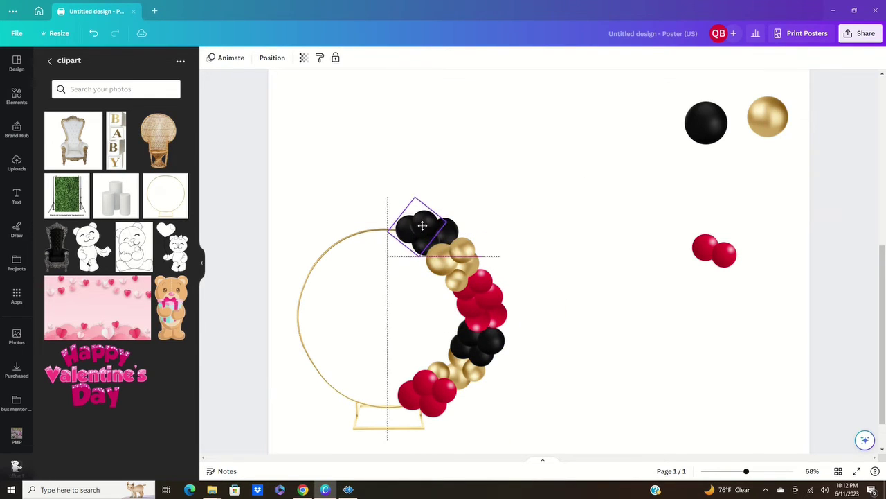
- Duplicate red balloons from the bottom red cluster and place the copies on its left side above the frame's base
{"action": "left_click", "coordinate": [428, 396]}
{"action": "left_click", "coordinate": [410, 344]}
{"action": "left_click", "coordinate": [446, 392]}
{"action": "left_click_drag", "start_coordinate": [430, 389], "coordinate": [402, 410]}
{"action": "left_click", "coordinate": [428, 353]}
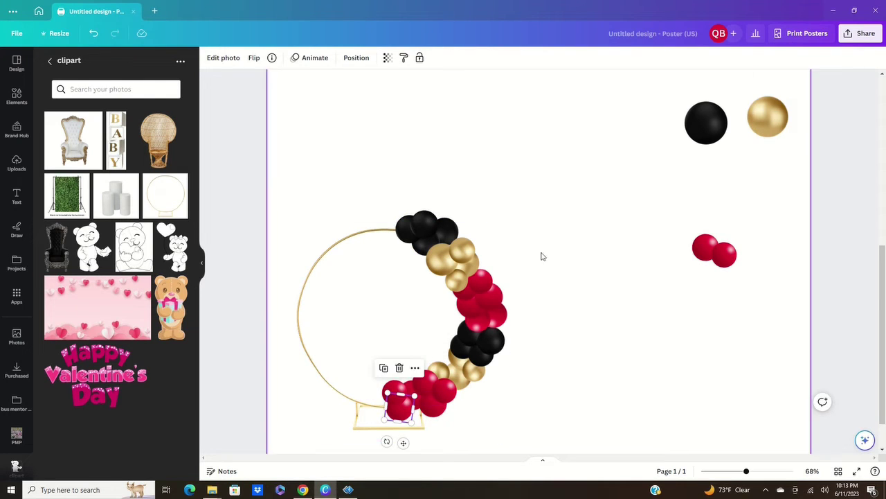
- Copy black balloons to the frame's bottom, forming a small black cluster left of the bottom red balloons
{"action": "left_click", "coordinate": [426, 234]}
{"action": "left_click", "coordinate": [470, 334]}
{"action": "left_click", "coordinate": [456, 292]}
{"action": "left_click_drag", "start_coordinate": [471, 341], "coordinate": [369, 394]}
{"action": "left_click", "coordinate": [470, 334]}
{"action": "left_click", "coordinate": [455, 293]}
{"action": "left_click", "coordinate": [345, 367]}
- Duplicate the black pair at the top of the garland and set the copy aside above the frame
{"action": "left_click", "coordinate": [409, 229]}
{"action": "left_click", "coordinate": [425, 223], "text": "shift"}
{"action": "left_click", "coordinate": [414, 181]}
{"action": "left_click_drag", "start_coordinate": [429, 231], "coordinate": [395, 165]}
{"action": "left_click_drag", "start_coordinate": [458, 209], "coordinate": [407, 237]}
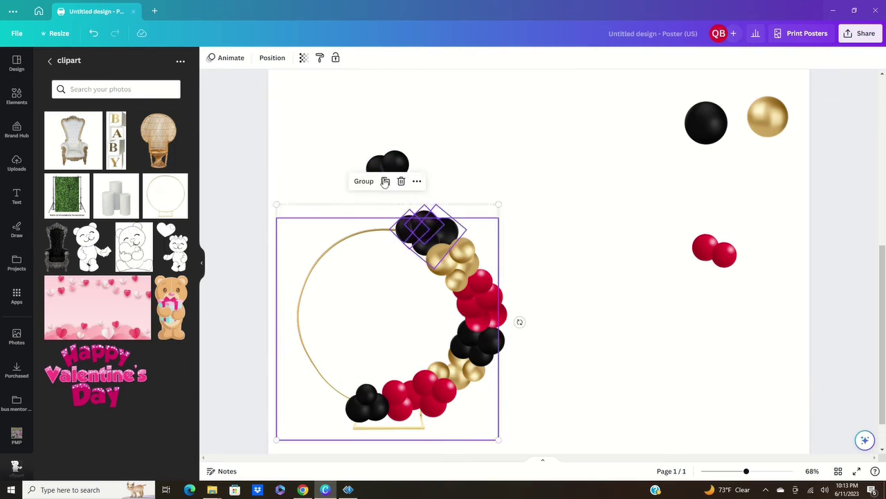
- Use the spare black balloons above the frame to extend the lower-left black cluster up along the frame
{"action": "left_click", "coordinate": [363, 182]}
{"action": "left_click", "coordinate": [364, 185]}
{"action": "left_click_drag", "start_coordinate": [392, 169], "coordinate": [350, 408]}
{"action": "left_click", "coordinate": [376, 170], "text": "shift"}
{"action": "left_click", "coordinate": [363, 125]}
{"action": "left_click", "coordinate": [356, 237]}
{"action": "left_click", "coordinate": [403, 195]}
{"action": "mouse_move", "coordinate": [431, 188]}
{"action": "left_click", "coordinate": [575, 247]}
{"action": "left_click", "coordinate": [508, 395]}
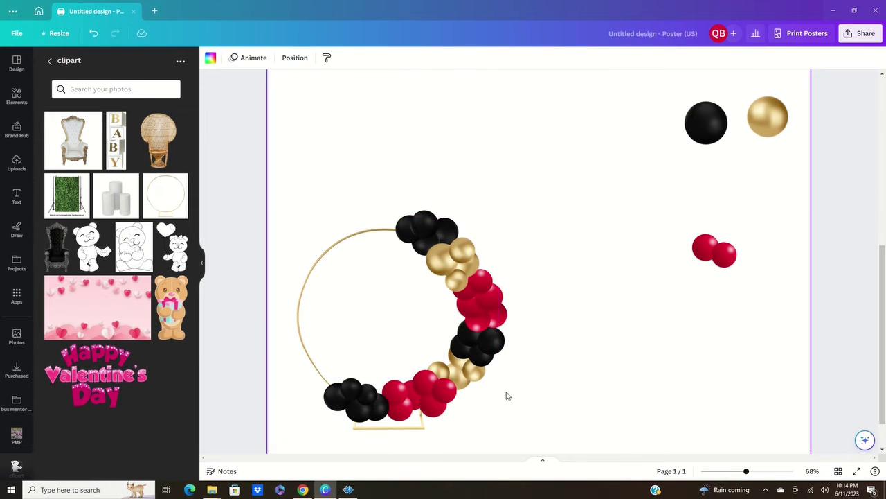
- Duplicate the gold pair from the upper-right gold cluster and keep a spare copy in the empty area right of the garland
{"action": "left_click", "coordinate": [468, 247]}
{"action": "left_click", "coordinate": [455, 202]}
{"action": "left_click_drag", "start_coordinate": [460, 252], "coordinate": [651, 192]}
{"action": "left_click", "coordinate": [529, 144]}
{"action": "left_click_drag", "start_coordinate": [580, 234], "coordinate": [511, 173]}
{"action": "left_click", "coordinate": [509, 154]}
{"action": "left_click_drag", "start_coordinate": [534, 201], "coordinate": [453, 256]}
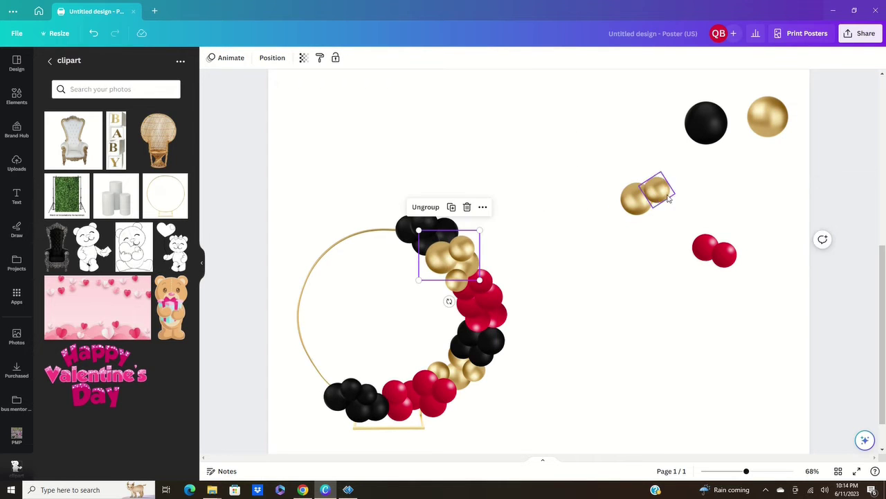
- Place copies of the spare gold balloons as a three-balloon cluster on the frame's lower left, above the black cluster
{"action": "left_click_drag", "start_coordinate": [683, 223], "coordinate": [617, 173]}
{"action": "left_click", "coordinate": [645, 149]}
{"action": "left_click_drag", "start_coordinate": [637, 232], "coordinate": [309, 413]}
{"action": "left_click", "coordinate": [658, 189]}
{"action": "left_click", "coordinate": [641, 143]}
{"action": "left_click_drag", "start_coordinate": [665, 198], "coordinate": [318, 365]}
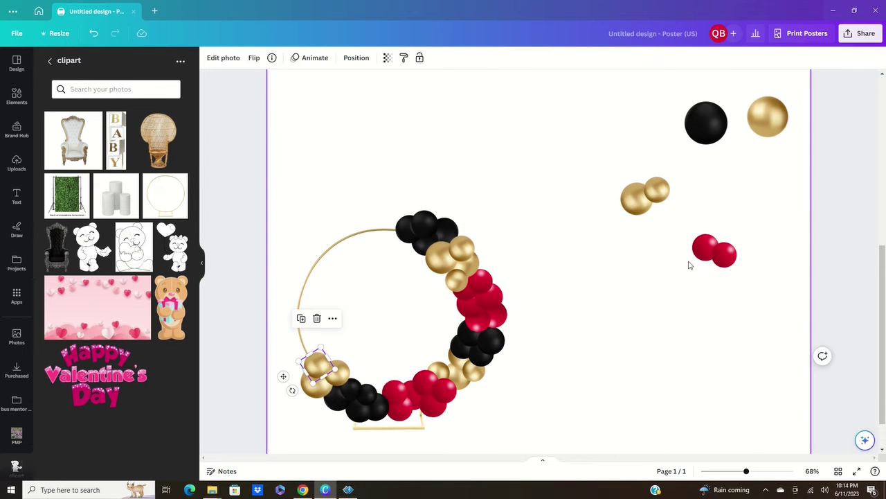
- Build a red cluster at the frame's top, left of the black cluster, from copies of the spare red balloons
{"action": "left_click", "coordinate": [713, 207]}
{"action": "left_click_drag", "start_coordinate": [682, 232], "coordinate": [376, 224]}
{"action": "left_click_drag", "start_coordinate": [376, 264], "coordinate": [328, 238]}
{"action": "left_click_drag", "start_coordinate": [376, 224], "coordinate": [390, 226]}
{"action": "left_click", "coordinate": [705, 247]}
{"action": "left_click", "coordinate": [690, 206]}
{"action": "left_click_drag", "start_coordinate": [701, 251], "coordinate": [361, 216]}
{"action": "left_click", "coordinate": [723, 255]}
{"action": "left_click", "coordinate": [709, 216]}
{"action": "left_click_drag", "start_coordinate": [726, 257], "coordinate": [363, 243]}
- Build a gold cluster on the frame's upper-left arc beside the red cluster, using copies of the spare gold balloons
{"action": "left_click_drag", "start_coordinate": [606, 163], "coordinate": [331, 238]}
{"action": "left_click", "coordinate": [643, 148]}
{"action": "left_click", "coordinate": [657, 189]}
{"action": "left_click", "coordinate": [641, 147]}
{"action": "left_click_drag", "start_coordinate": [662, 197], "coordinate": [318, 246]}
{"action": "left_click", "coordinate": [657, 190]}
{"action": "left_click", "coordinate": [641, 146]}
{"action": "left_click", "coordinate": [335, 199]}
{"action": "mouse_move", "coordinate": [392, 194]}
{"action": "left_click", "coordinate": [525, 224]}
{"action": "left_click", "coordinate": [525, 223]}
- Build a black cluster on the frame's upper left below the gold cluster from copied black balloons, keeping a spare pair
{"action": "left_click", "coordinate": [425, 223]}
{"action": "left_click", "coordinate": [409, 175]}
{"action": "left_click_drag", "start_coordinate": [428, 229], "coordinate": [308, 269]}
{"action": "left_click", "coordinate": [375, 123]}
{"action": "left_click", "coordinate": [389, 170], "text": "shift"}
{"action": "left_click", "coordinate": [398, 123]}
{"action": "left_click", "coordinate": [410, 172]}
{"action": "left_click", "coordinate": [394, 123]}
{"action": "left_click_drag", "start_coordinate": [414, 171], "coordinate": [293, 282]}
{"action": "left_click", "coordinate": [410, 172]}
{"action": "left_click", "coordinate": [394, 123]}
- Fill the gap on the frame's left side between the black and gold clusters with copies of the spare red balloons
{"action": "left_click", "coordinate": [723, 257]}
{"action": "left_click", "coordinate": [705, 248], "text": "shift"}
{"action": "left_click", "coordinate": [712, 200]}
{"action": "left_click_drag", "start_coordinate": [702, 256], "coordinate": [296, 342]}
{"action": "left_click_drag", "start_coordinate": [309, 378], "coordinate": [310, 347]}
{"action": "left_click", "coordinate": [724, 255]}
{"action": "left_click", "coordinate": [709, 215]}
{"action": "left_click_drag", "start_coordinate": [731, 261], "coordinate": [290, 300]}
{"action": "left_click", "coordinate": [712, 201]}
{"action": "left_click", "coordinate": [562, 219]}
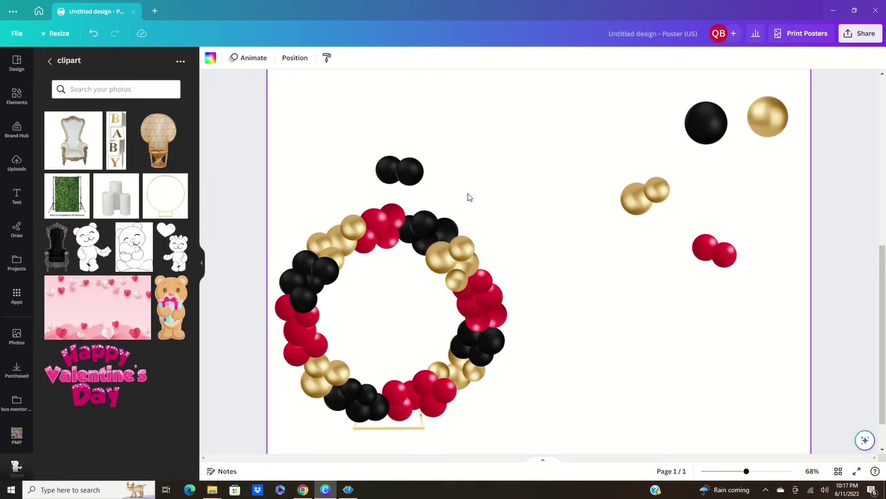
- Move the two spare black balloons together, add a duplicate below them to form a trio and select all three
{"action": "left_click_drag", "start_coordinate": [422, 182], "coordinate": [485, 156]}
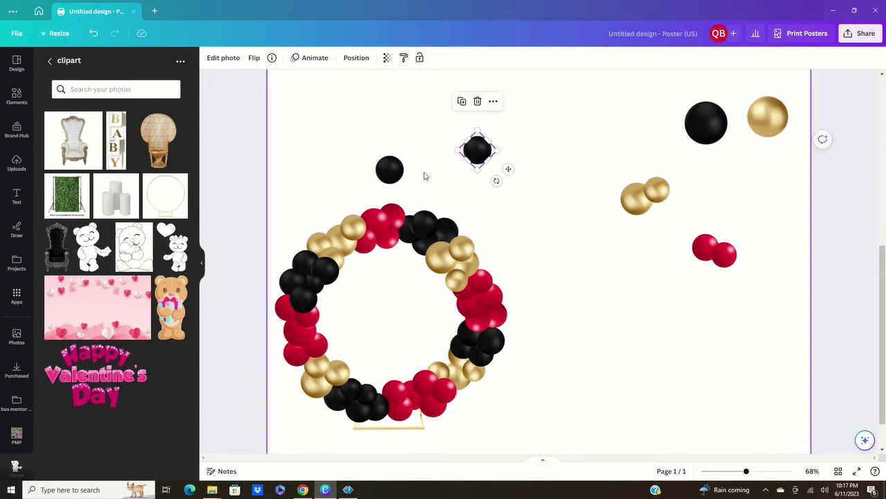
{"action": "left_click_drag", "start_coordinate": [390, 169], "coordinate": [455, 152]}
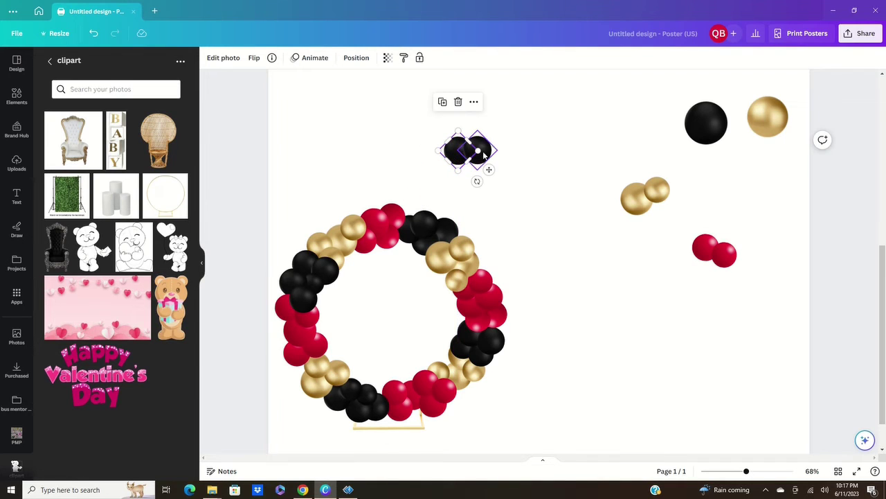
{"action": "left_click", "coordinate": [442, 104]}
{"action": "left_click_drag", "start_coordinate": [466, 168], "coordinate": [468, 170]}
{"action": "left_click_drag", "start_coordinate": [436, 133], "coordinate": [488, 170]}
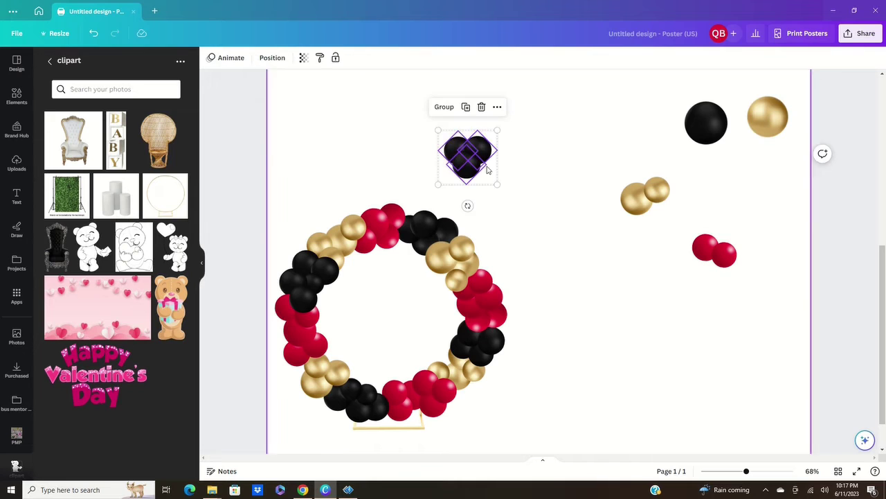
- Group the black trio, shrink it to about 0.8 by 0.7 and make two copies
{"action": "left_click", "coordinate": [444, 107]}
{"action": "left_click_drag", "start_coordinate": [491, 132], "coordinate": [455, 158]}
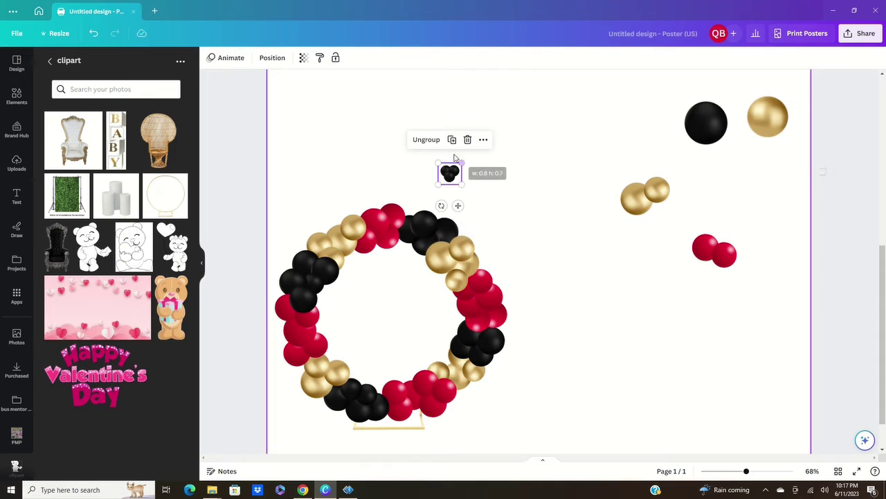
{"action": "left_click", "coordinate": [453, 140]}
{"action": "left_click", "coordinate": [457, 146]}
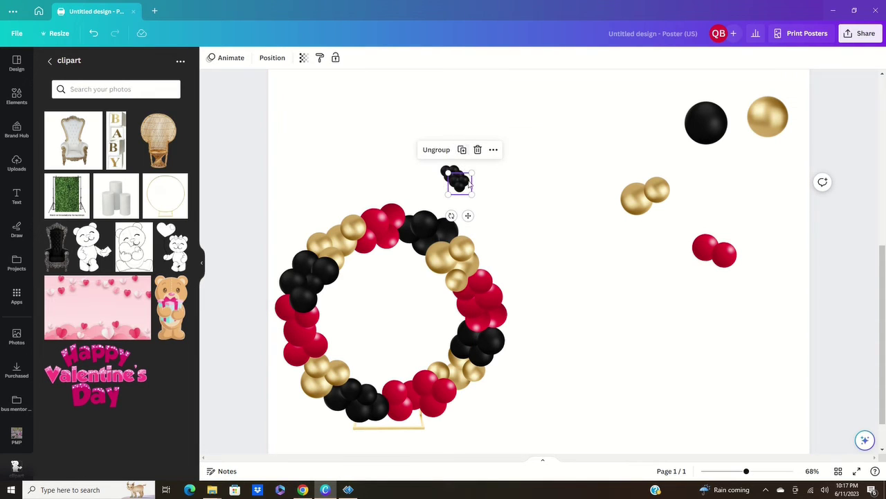
- Place two mini black trios on the garland's top black cluster and one on its upper-left black cluster
{"action": "left_click_drag", "start_coordinate": [462, 184], "coordinate": [413, 241]}
{"action": "left_click_drag", "start_coordinate": [458, 178], "coordinate": [324, 272]}
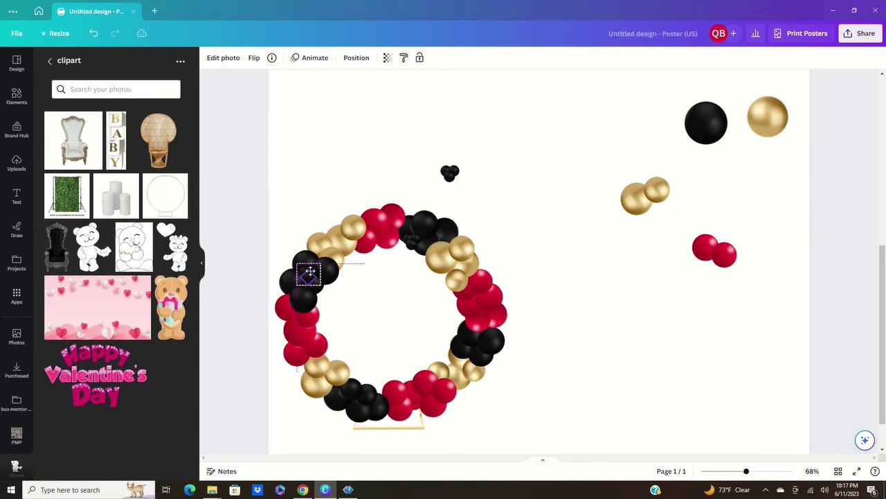
{"action": "left_click_drag", "start_coordinate": [310, 271], "coordinate": [310, 271]}
{"action": "left_click_drag", "start_coordinate": [450, 174], "coordinate": [440, 234]}
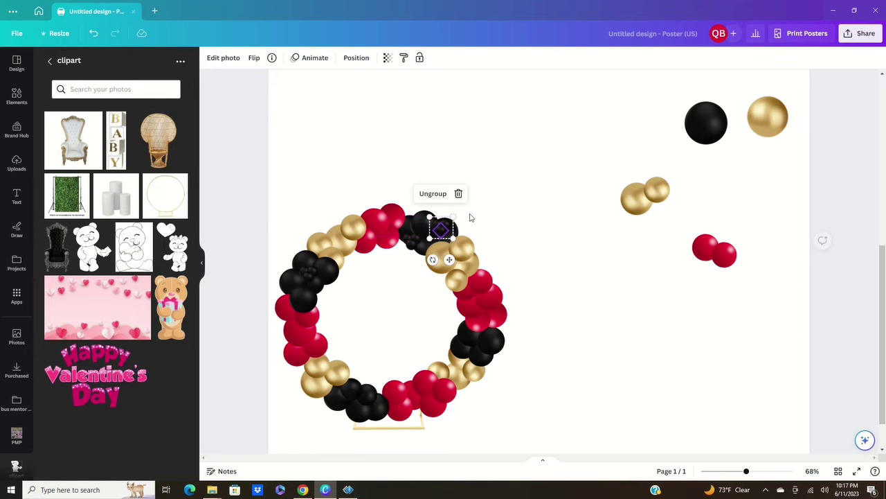
- Add a duplicate balloon to the spare red pair to form a trio, then group and duplicate it
{"action": "left_click", "coordinate": [705, 248]}
{"action": "left_click", "coordinate": [692, 211]}
{"action": "left_click_drag", "start_coordinate": [708, 252], "coordinate": [710, 264]}
{"action": "left_click_drag", "start_coordinate": [750, 286], "coordinate": [685, 227]}
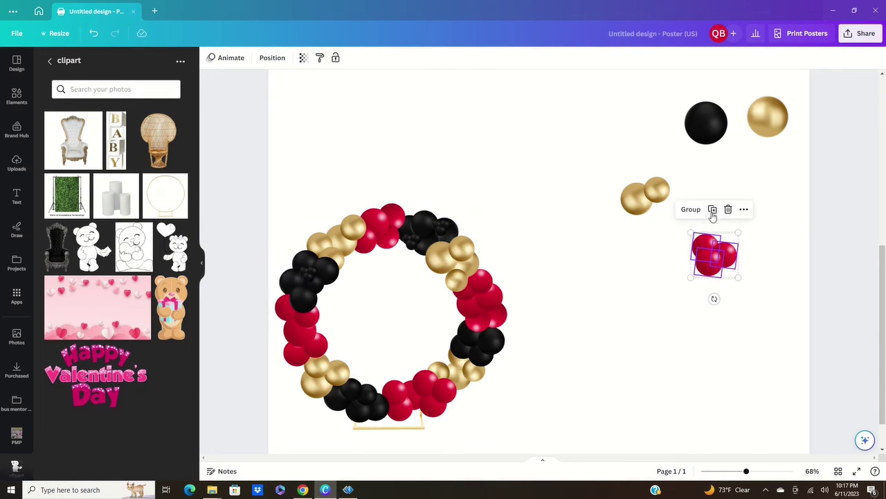
{"action": "left_click", "coordinate": [692, 210]}
{"action": "left_click", "coordinate": [717, 210]}
{"action": "left_click", "coordinate": [726, 221]}
- Place two mini red trios on the garland's bottom red cluster
{"action": "left_click_drag", "start_coordinate": [733, 276], "coordinate": [623, 319]}
{"action": "left_click_drag", "start_coordinate": [603, 356], "coordinate": [383, 425]}
{"action": "left_click_drag", "start_coordinate": [724, 267], "coordinate": [605, 322]}
{"action": "left_click_drag", "start_coordinate": [615, 364], "coordinate": [421, 412]}
- Shrink two more red trio copies and place them on the red cluster at the garland's right side
{"action": "left_click_drag", "start_coordinate": [725, 265], "coordinate": [665, 326]}
{"action": "left_click_drag", "start_coordinate": [641, 302], "coordinate": [668, 328]}
{"action": "left_click_drag", "start_coordinate": [651, 342], "coordinate": [466, 330]}
{"action": "left_click_drag", "start_coordinate": [716, 270], "coordinate": [656, 301]}
{"action": "left_click_drag", "start_coordinate": [641, 271], "coordinate": [666, 296]}
{"action": "left_click_drag", "start_coordinate": [657, 310], "coordinate": [477, 298]}
- Shrink the remaining red trios and place them on the red cluster at the garland's left side
{"action": "left_click", "coordinate": [674, 303]}
{"action": "left_click_drag", "start_coordinate": [633, 200], "coordinate": [602, 181]}
{"action": "left_click_drag", "start_coordinate": [583, 174], "coordinate": [602, 179]}
{"action": "left_click", "coordinate": [714, 256]}
{"action": "left_click_drag", "start_coordinate": [692, 234], "coordinate": [715, 255]}
{"action": "left_click_drag", "start_coordinate": [722, 263], "coordinate": [297, 339]}
{"action": "left_click", "coordinate": [302, 315]}
{"action": "left_click", "coordinate": [300, 343]}
- Form a trio from the spare gold balloons and duplicate it five times
{"action": "left_click_drag", "start_coordinate": [657, 189], "coordinate": [599, 166]}
{"action": "left_click", "coordinate": [603, 148]}
{"action": "key", "text": "ctrl+d"}
{"action": "key", "text": "ctrl+d"}
{"action": "key", "text": "ctrl+d"}
{"action": "key", "text": "ctrl+d"}
{"action": "key", "text": "ctrl+d"}
{"action": "left_click_drag", "start_coordinate": [660, 227], "coordinate": [648, 215]}
- Shrink a gold trio copy and place it on the upper-right gold cluster
{"action": "left_click_drag", "start_coordinate": [640, 206], "coordinate": [605, 261]}
{"action": "left_click_drag", "start_coordinate": [584, 241], "coordinate": [610, 248]}
{"action": "left_click_drag", "start_coordinate": [503, 264], "coordinate": [475, 255]}
- Shrink two gold trio copies and place them on the upper-left gold cluster, rotating the second one
{"action": "left_click_drag", "start_coordinate": [637, 204], "coordinate": [597, 264]}
{"action": "left_click_drag", "start_coordinate": [578, 245], "coordinate": [593, 259]}
{"action": "left_click_drag", "start_coordinate": [605, 269], "coordinate": [349, 257]}
{"action": "left_click_drag", "start_coordinate": [632, 200], "coordinate": [608, 267]}
{"action": "left_click_drag", "start_coordinate": [588, 247], "coordinate": [604, 262]}
{"action": "left_click_drag", "start_coordinate": [605, 302], "coordinate": [589, 290]}
{"action": "left_click_drag", "start_coordinate": [613, 271], "coordinate": [326, 234]}
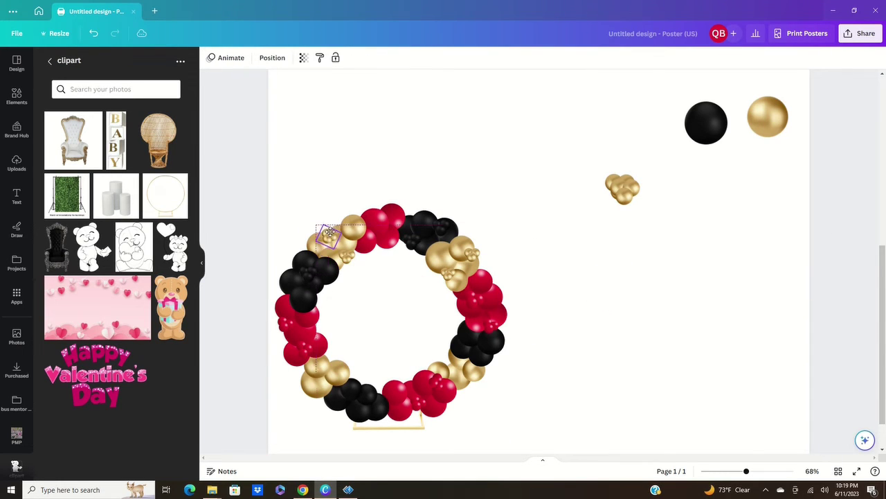
- Place one mini gold trio on the lower-right gold cluster and another on the lower-left gold cluster
{"action": "left_click_drag", "start_coordinate": [626, 193], "coordinate": [597, 295]}
{"action": "left_click_drag", "start_coordinate": [608, 304], "coordinate": [450, 365]}
{"action": "left_click_drag", "start_coordinate": [620, 185], "coordinate": [333, 386]}
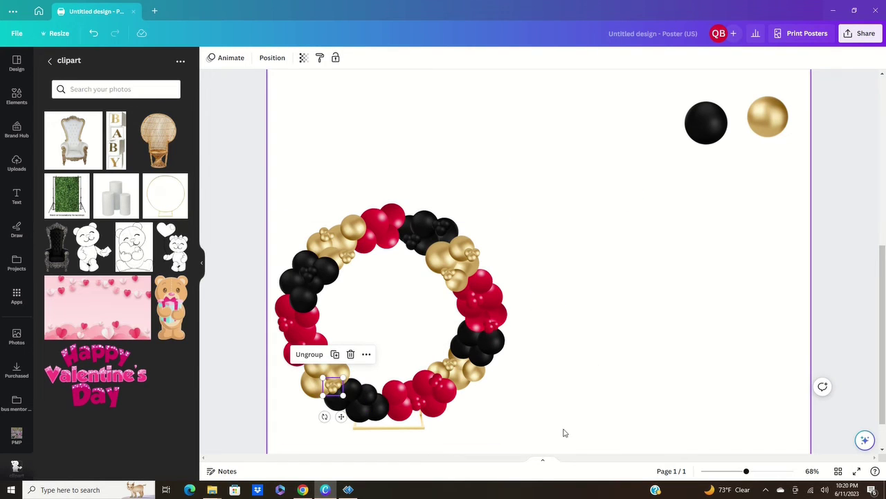
{"action": "left_click", "coordinate": [573, 410]}
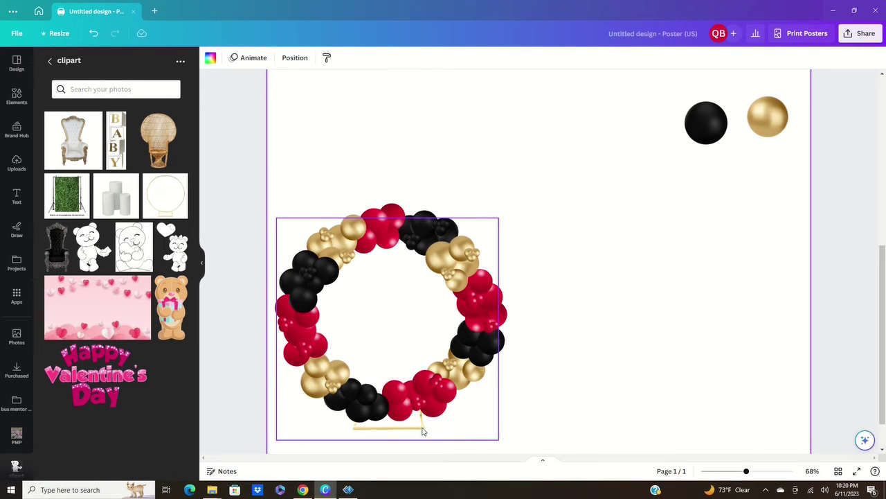
- Move the round gold frame out from behind the garland and delete it
{"action": "left_click_drag", "start_coordinate": [422, 431], "coordinate": [688, 419]}
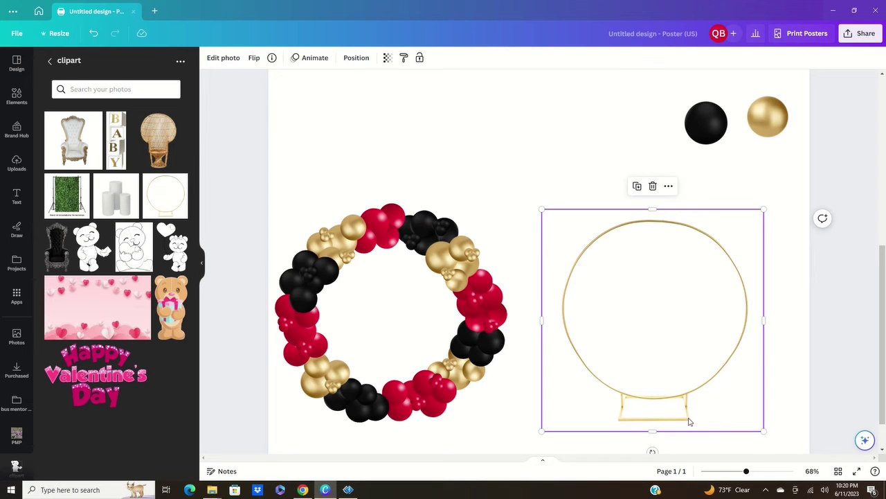
{"action": "left_click_drag", "start_coordinate": [689, 421], "coordinate": [686, 418]}
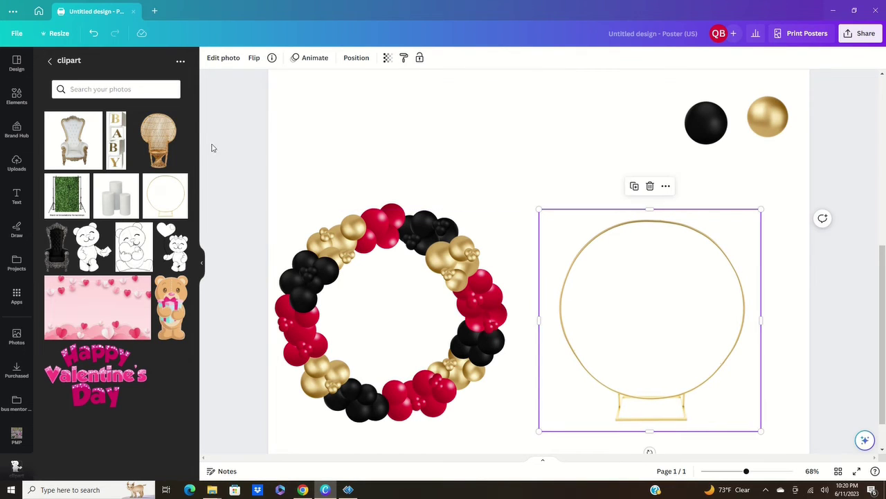
{"action": "left_click", "coordinate": [94, 35]}
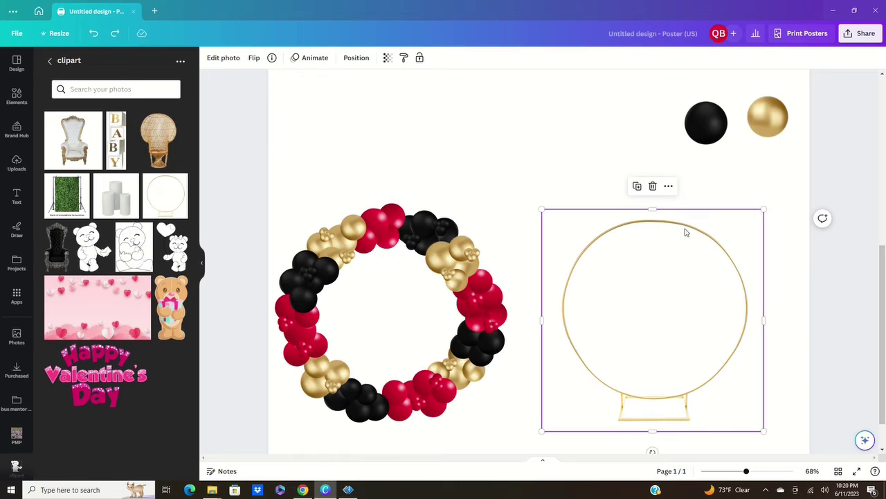
{"action": "left_click", "coordinate": [652, 185]}
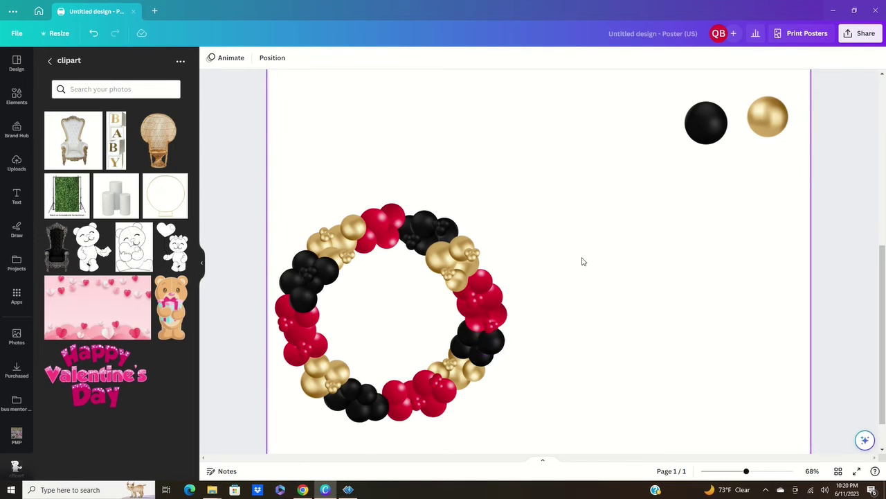
- Search the elements for "red arch" and place the tall arch-shaped photo frame beside the balloon ring
{"action": "left_click", "coordinate": [17, 97]}
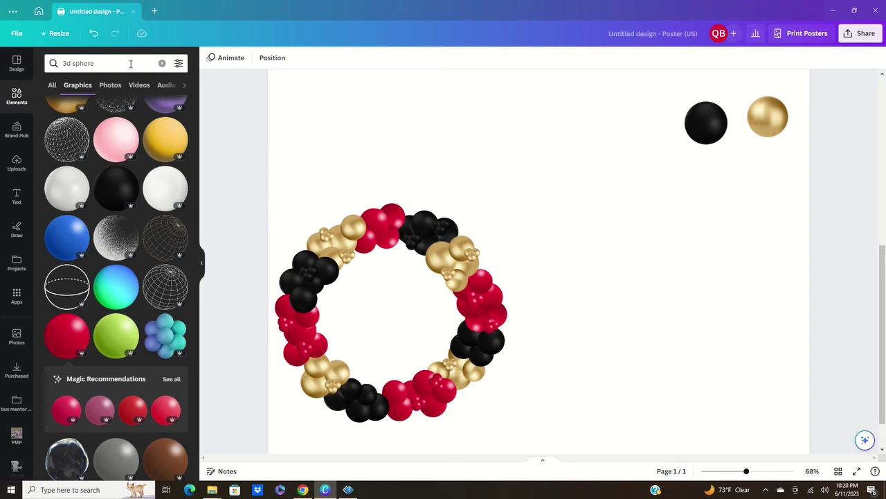
{"action": "left_click", "coordinate": [162, 65]}
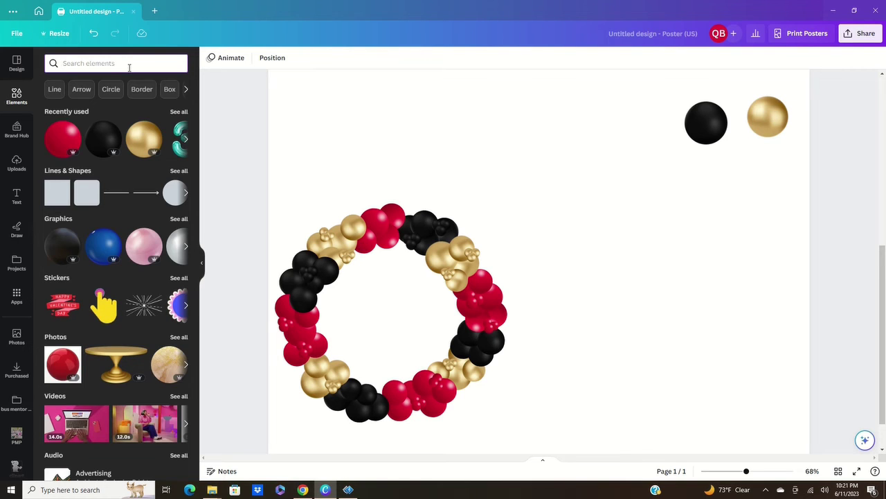
{"action": "type", "text": "arch"}
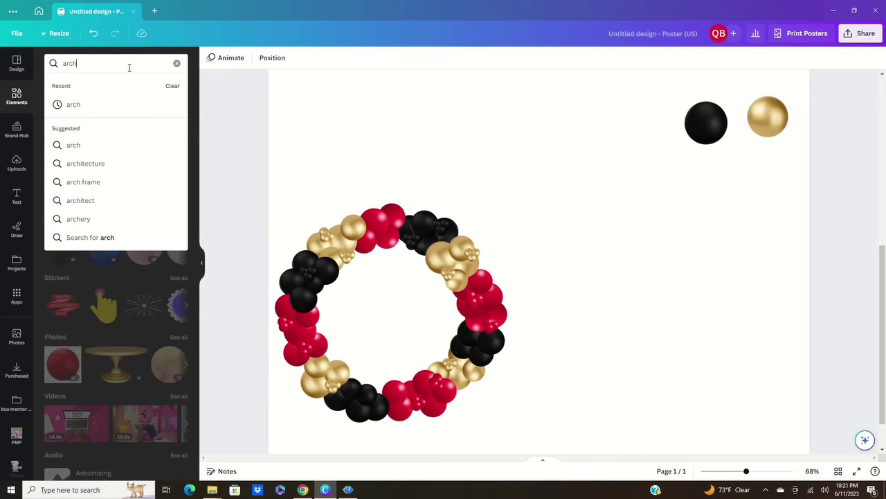
{"action": "key", "text": "Return"}
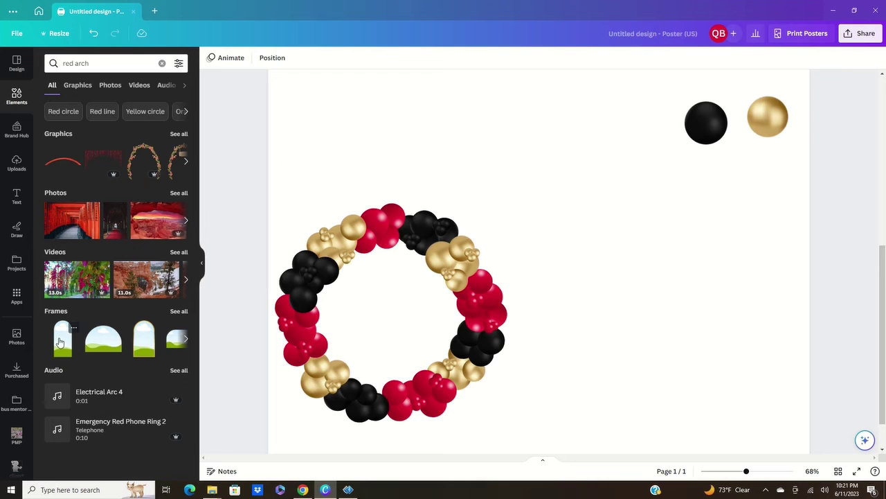
{"action": "left_click_drag", "start_coordinate": [63, 338], "coordinate": [720, 333]}
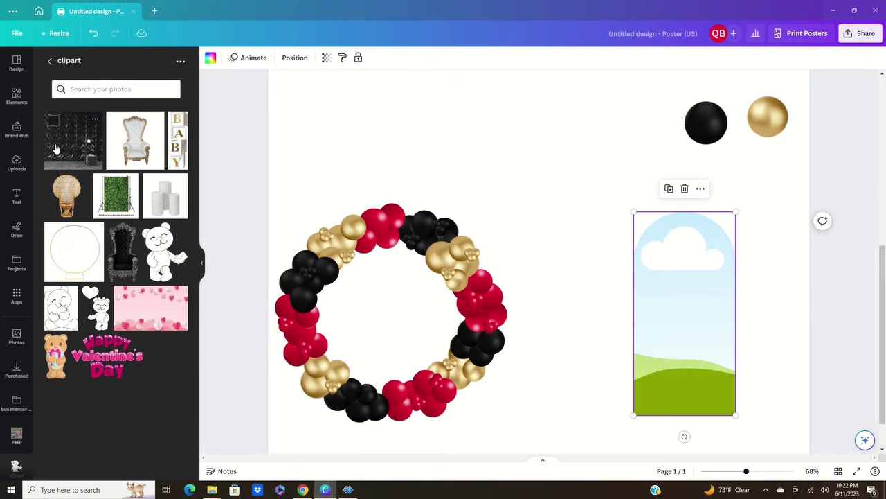
- Fill the arch frame with the black geometric wall photo from the clipart folder and enlarge it to crop out the floor and furniture
{"action": "left_click", "coordinate": [57, 149]}
{"action": "left_click_drag", "start_coordinate": [486, 180], "coordinate": [678, 400]}
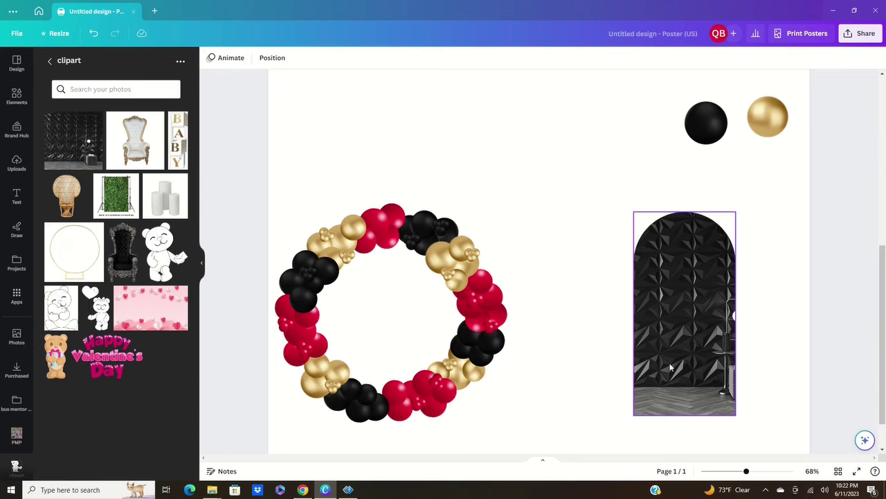
{"action": "double_click", "coordinate": [684, 307]}
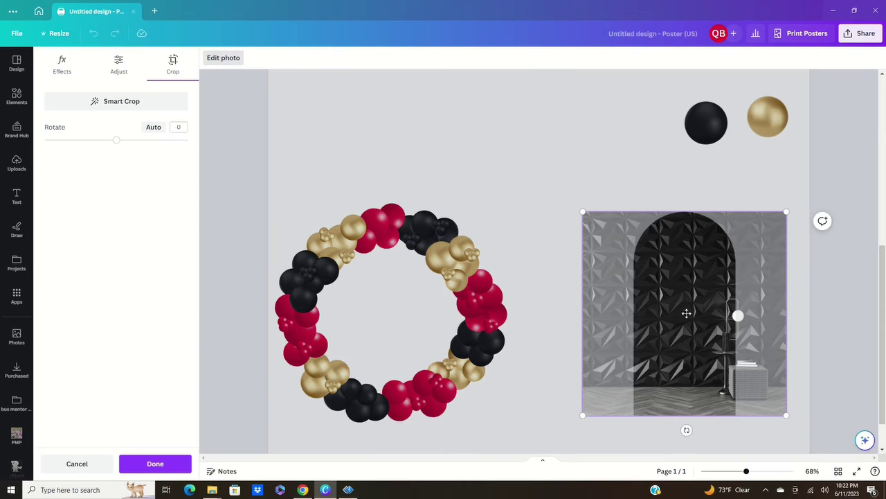
{"action": "left_click_drag", "start_coordinate": [781, 415], "coordinate": [823, 451]}
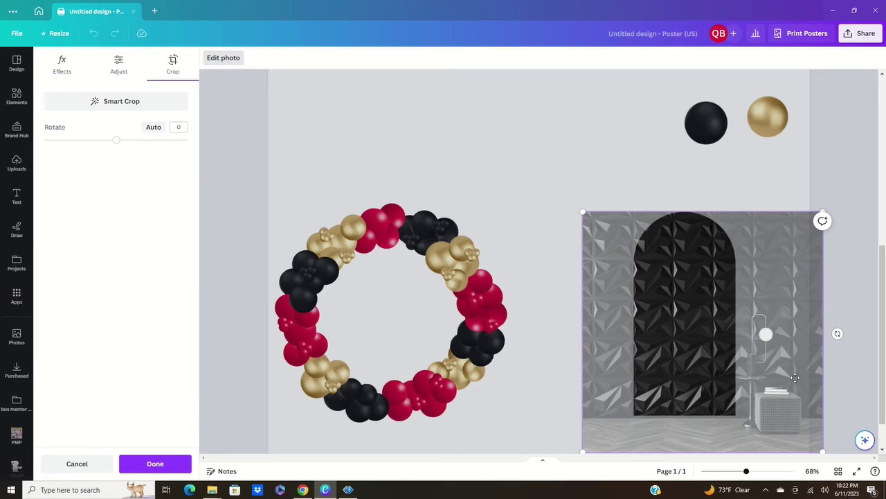
{"action": "left_click", "coordinate": [152, 465]}
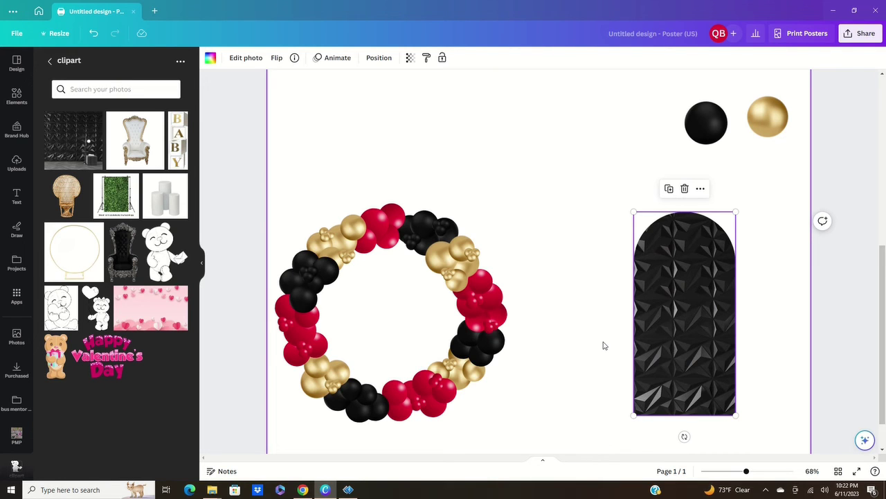
- Copy red balloons from the ring to the arch's lower-left base and make a spare red pair above the arch
{"action": "left_click_drag", "start_coordinate": [392, 211], "coordinate": [622, 412]}
{"action": "left_click", "coordinate": [631, 370]}
{"action": "mouse_move", "coordinate": [631, 417]}
{"action": "left_mouse_down"}
{"action": "mouse_move", "coordinate": [618, 130]}
{"action": "mouse_move", "coordinate": [626, 129]}
{"action": "mouse_move", "coordinate": [622, 419]}
{"action": "left_mouse_up"}
{"action": "left_click", "coordinate": [627, 410]}
{"action": "left_click", "coordinate": [637, 134]}
{"action": "left_click", "coordinate": [621, 99]}
{"action": "left_click", "coordinate": [637, 133]}
{"action": "left_click", "coordinate": [621, 99]}
- Arrange copied red balloons into a spare trio above and to the left of the arch
{"action": "left_click_drag", "start_coordinate": [643, 139], "coordinate": [575, 171]}
{"action": "left_click", "coordinate": [560, 135]}
{"action": "left_click_drag", "start_coordinate": [515, 207], "coordinate": [531, 137]}
{"action": "left_click", "coordinate": [576, 135]}
{"action": "left_click", "coordinate": [584, 167]}
- Copy a gold balloon from the ring, build a gold trio to the left of the arch and duplicate the trio
{"action": "left_click", "coordinate": [353, 227]}
{"action": "left_click", "coordinate": [338, 182]}
{"action": "left_click_drag", "start_coordinate": [360, 234], "coordinate": [594, 232]}
{"action": "left_click", "coordinate": [576, 184]}
{"action": "mouse_move", "coordinate": [599, 236]}
{"action": "left_mouse_down"}
{"action": "mouse_move", "coordinate": [576, 232]}
{"action": "mouse_move", "coordinate": [589, 222]}
{"action": "mouse_move", "coordinate": [605, 236]}
{"action": "left_mouse_up"}
{"action": "left_click", "coordinate": [556, 183]}
{"action": "left_click_drag", "start_coordinate": [587, 219], "coordinate": [588, 218]}
{"action": "left_click_drag", "start_coordinate": [545, 198], "coordinate": [596, 292]}
{"action": "left_click", "coordinate": [583, 178]}
{"action": "left_click", "coordinate": [562, 256]}
- Complete the red cluster at the arch's lower-left base with a red trio and fit a gold trio above it
{"action": "left_click_drag", "start_coordinate": [530, 140], "coordinate": [638, 402]}
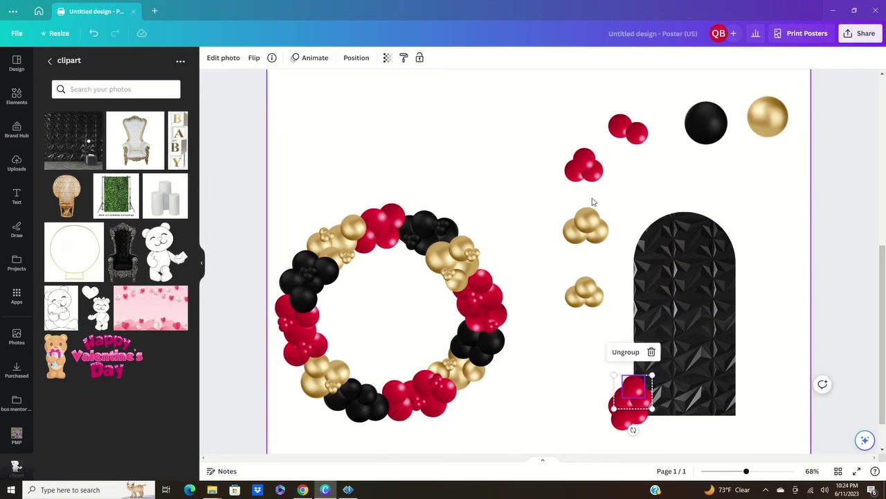
{"action": "left_click_drag", "start_coordinate": [588, 287], "coordinate": [635, 369]}
{"action": "left_click_drag", "start_coordinate": [634, 414], "coordinate": [610, 406]}
{"action": "left_click_drag", "start_coordinate": [632, 374], "coordinate": [603, 374]}
{"action": "left_click", "coordinate": [626, 417]}
{"action": "left_click_drag", "start_coordinate": [617, 404], "coordinate": [623, 421]}
{"action": "left_click_drag", "start_coordinate": [595, 373], "coordinate": [640, 399]}
{"action": "left_click_drag", "start_coordinate": [640, 374], "coordinate": [629, 376]}
- Add a rotated second gold trio copy to the gold cluster on the arch's left side
{"action": "left_click_drag", "start_coordinate": [546, 196], "coordinate": [579, 325]}
{"action": "left_click", "coordinate": [584, 179]}
{"action": "left_click", "coordinate": [554, 277]}
{"action": "left_click_drag", "start_coordinate": [577, 369], "coordinate": [598, 312]}
{"action": "left_click_drag", "start_coordinate": [581, 323], "coordinate": [639, 354]}
{"action": "left_click_drag", "start_coordinate": [617, 375], "coordinate": [609, 389]}
{"action": "left_click_drag", "start_coordinate": [596, 423], "coordinate": [587, 414]}
{"action": "left_click_drag", "start_coordinate": [618, 390], "coordinate": [627, 380]}
- Duplicate and shrink the large black balloon, and arrange small black copies into a trio above the arch's right shoulder
{"action": "left_click", "coordinate": [706, 124]}
{"action": "left_click", "coordinate": [690, 80]}
{"action": "left_click_drag", "start_coordinate": [689, 148], "coordinate": [704, 132]}
{"action": "left_click_drag", "start_coordinate": [718, 119], "coordinate": [754, 203]}
{"action": "left_click", "coordinate": [738, 166]}
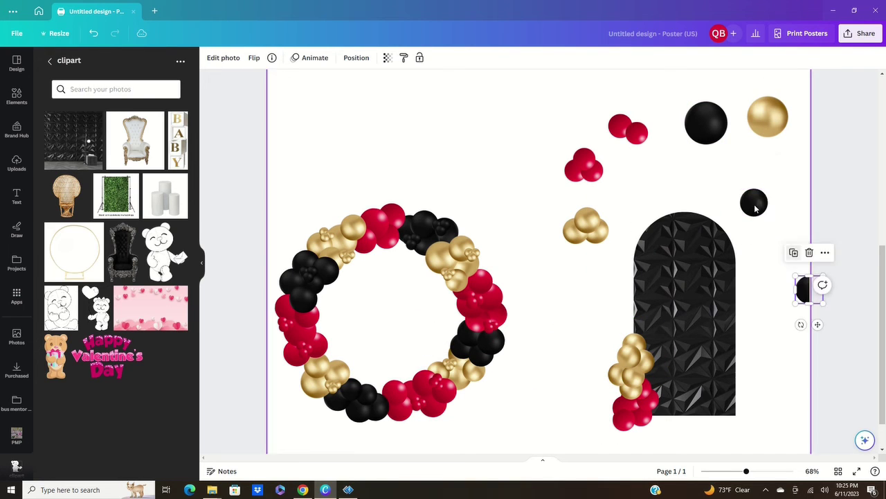
{"action": "left_click_drag", "start_coordinate": [804, 288], "coordinate": [762, 187]}
{"action": "left_click", "coordinate": [758, 166]}
- Copy black balloons into a spare trio and pair, and place a black cluster above the gold one on the arch's left side
{"action": "left_click_drag", "start_coordinate": [728, 170], "coordinate": [586, 304]}
{"action": "left_click", "coordinate": [761, 152]}
{"action": "mouse_move", "coordinate": [563, 279]}
{"action": "left_mouse_down"}
{"action": "mouse_move", "coordinate": [631, 319]}
{"action": "mouse_move", "coordinate": [526, 141]}
{"action": "mouse_move", "coordinate": [574, 282]}
{"action": "left_mouse_up"}
{"action": "left_click", "coordinate": [570, 268]}
{"action": "left_click", "coordinate": [635, 286]}
{"action": "left_click", "coordinate": [511, 101]}
{"action": "left_click", "coordinate": [523, 102]}
{"action": "left_click_drag", "start_coordinate": [579, 277], "coordinate": [629, 321]}
- Stack copies of the red pair and the red trio above the black cluster on the arch's left side, rotating the trio
{"action": "left_click_drag", "start_coordinate": [603, 108], "coordinate": [637, 305]}
{"action": "left_click", "coordinate": [626, 91]}
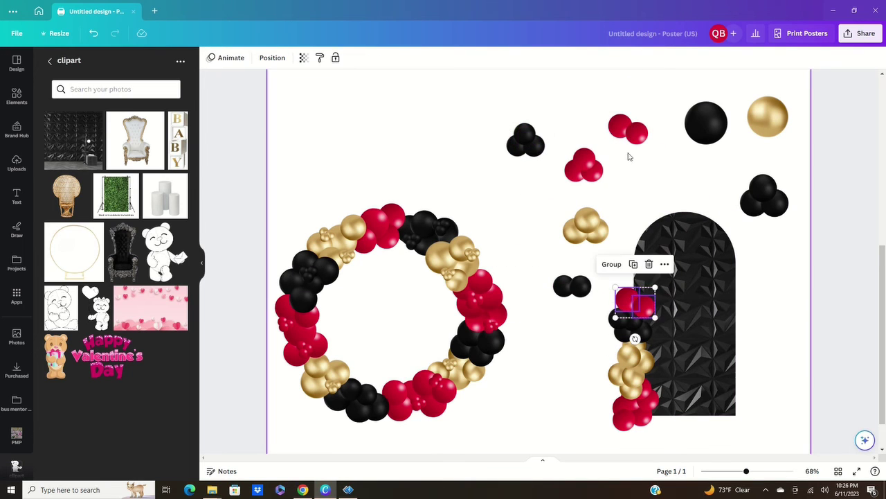
{"action": "left_click_drag", "start_coordinate": [559, 144], "coordinate": [606, 184]}
{"action": "left_click", "coordinate": [583, 125]}
{"action": "left_click_drag", "start_coordinate": [595, 174], "coordinate": [637, 282]}
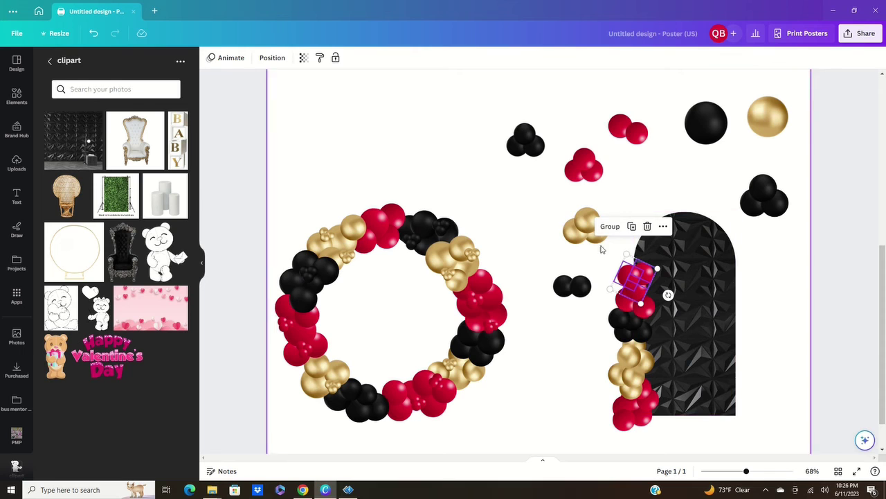
- Top the arch's left garland with a gold trio copy and the large gold balloon, and move the spare gold balloons aside
{"action": "left_click_drag", "start_coordinate": [556, 200], "coordinate": [612, 250]}
{"action": "left_click", "coordinate": [584, 185]}
{"action": "left_click_drag", "start_coordinate": [595, 233], "coordinate": [639, 252]}
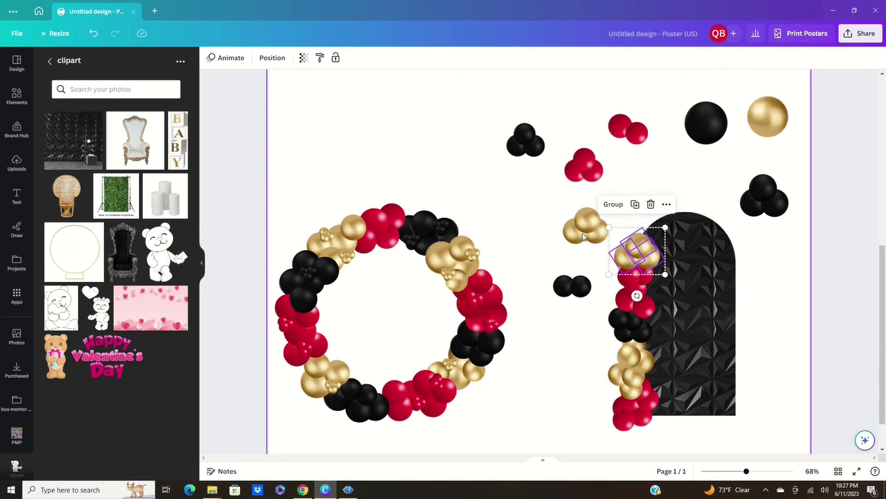
{"action": "left_click_drag", "start_coordinate": [766, 121], "coordinate": [624, 231]}
{"action": "left_click_drag", "start_coordinate": [588, 217], "coordinate": [551, 191]}
{"action": "left_click_drag", "start_coordinate": [574, 232], "coordinate": [550, 217]}
{"action": "left_click_drag", "start_coordinate": [626, 224], "coordinate": [622, 236]}
- Enlarge a spare red balloon for the garland's lower-left base and add a small gold balloon to the top cluster
{"action": "left_click_drag", "start_coordinate": [594, 172], "coordinate": [617, 202]}
{"action": "left_click_drag", "start_coordinate": [633, 182], "coordinate": [608, 397]}
{"action": "left_click_drag", "start_coordinate": [551, 191], "coordinate": [643, 227]}
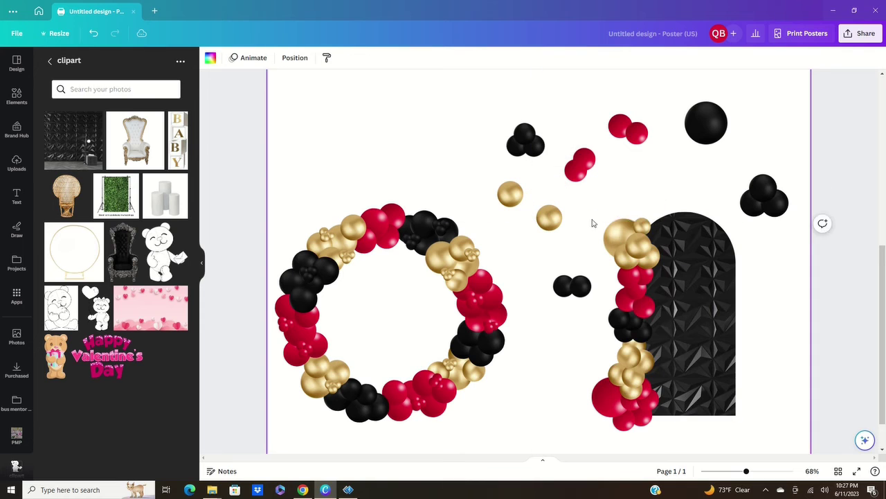
- Add mini gold trios from the ring to the arch's gold clusters and mini red trios to its red clusters
{"action": "left_click", "coordinate": [472, 254]}
{"action": "left_click", "coordinate": [471, 224]}
{"action": "left_click_drag", "start_coordinate": [478, 260], "coordinate": [619, 367]}
{"action": "left_click", "coordinate": [638, 236]}
{"action": "left_click", "coordinate": [618, 336]}
{"action": "left_click_drag", "start_coordinate": [625, 374], "coordinate": [621, 286]}
- Place a copied mini black trio on the arch's black cluster and set another copy aside to the right of the arch
{"action": "left_click", "coordinate": [412, 241]}
{"action": "left_click", "coordinate": [411, 211]}
{"action": "left_click_drag", "start_coordinate": [418, 248], "coordinate": [625, 314]}
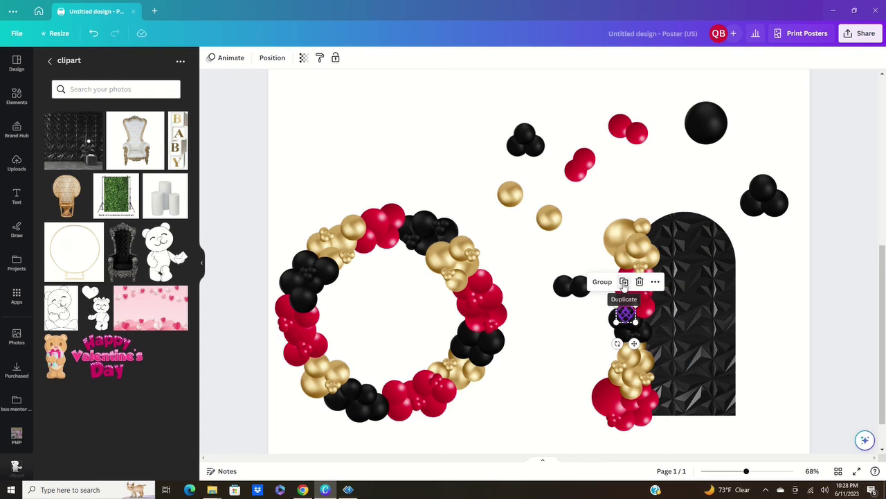
{"action": "left_click_drag", "start_coordinate": [634, 344], "coordinate": [789, 410]}
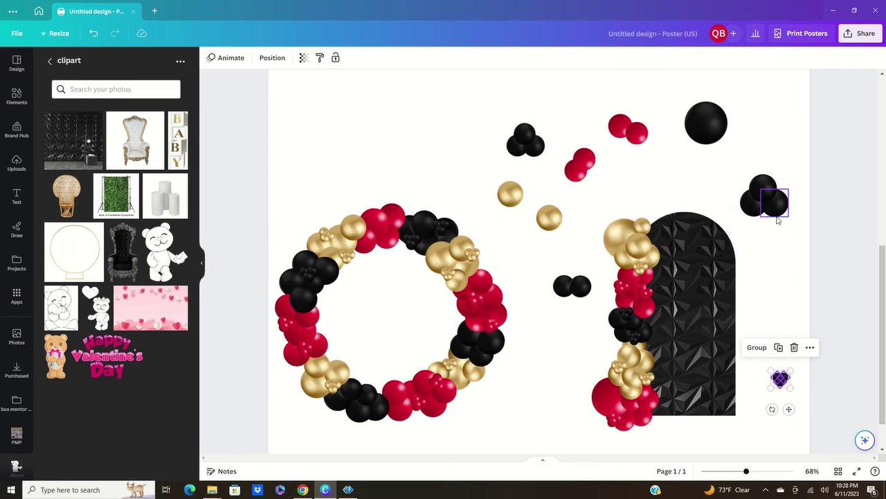
- Duplicate the spare red pair and place the copy at the arch's lower-right corner
{"action": "left_click", "coordinate": [583, 164]}
{"action": "left_click", "coordinate": [579, 125]}
{"action": "left_click_drag", "start_coordinate": [589, 177], "coordinate": [743, 403]}
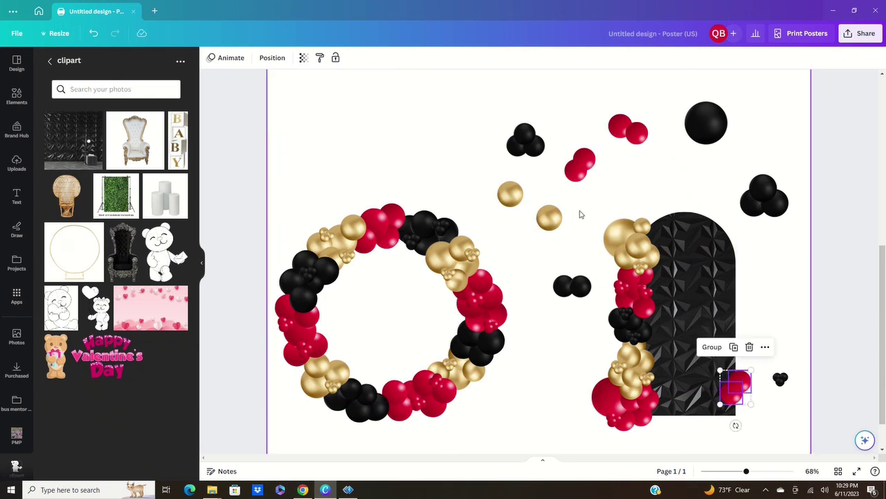
- Build a gold trio from the spare gold balloons and place a copy below the red pair at the arch's lower-right corner
{"action": "left_click_drag", "start_coordinate": [549, 218], "coordinate": [524, 206]}
{"action": "left_click", "coordinate": [509, 143]}
{"action": "left_click_drag", "start_coordinate": [509, 194], "coordinate": [544, 220]}
{"action": "left_click", "coordinate": [516, 147]}
{"action": "left_click_drag", "start_coordinate": [524, 202], "coordinate": [742, 417]}
{"action": "left_click", "coordinate": [784, 413]}
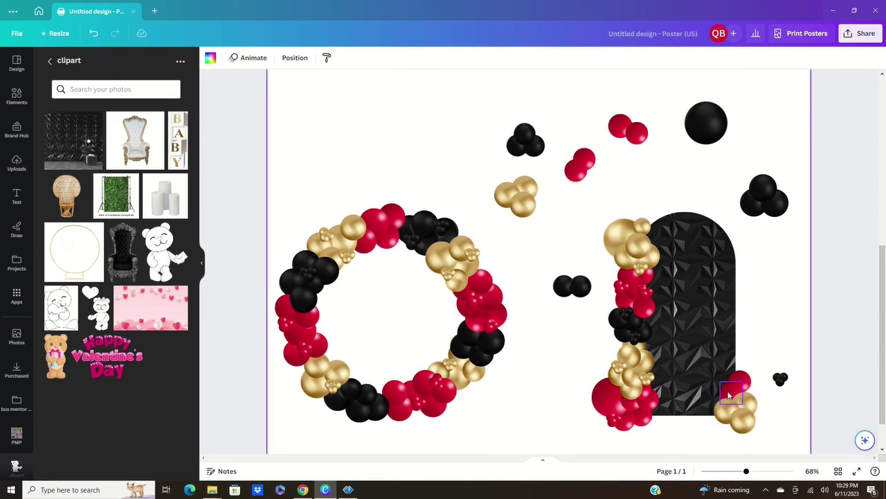
- Adjust the lower-right red cluster and add mini red balloons to it
{"action": "left_click_drag", "start_coordinate": [743, 381], "coordinate": [748, 385]}
{"action": "left_click_drag", "start_coordinate": [615, 121], "coordinate": [476, 149]}
{"action": "left_click_drag", "start_coordinate": [636, 294], "coordinate": [750, 394]}
{"action": "left_click", "coordinate": [756, 300]}
- Place two mini gold trio copies on the lower-right gold cluster and reposition its lowest gold balloon
{"action": "left_click", "coordinate": [641, 268]}
{"action": "left_click", "coordinate": [624, 236]}
{"action": "left_click_drag", "start_coordinate": [646, 275], "coordinate": [739, 412]}
{"action": "left_click", "coordinate": [753, 280]}
{"action": "left_click", "coordinate": [746, 283]}
{"action": "left_click", "coordinate": [770, 283]}
{"action": "left_click", "coordinate": [769, 316]}
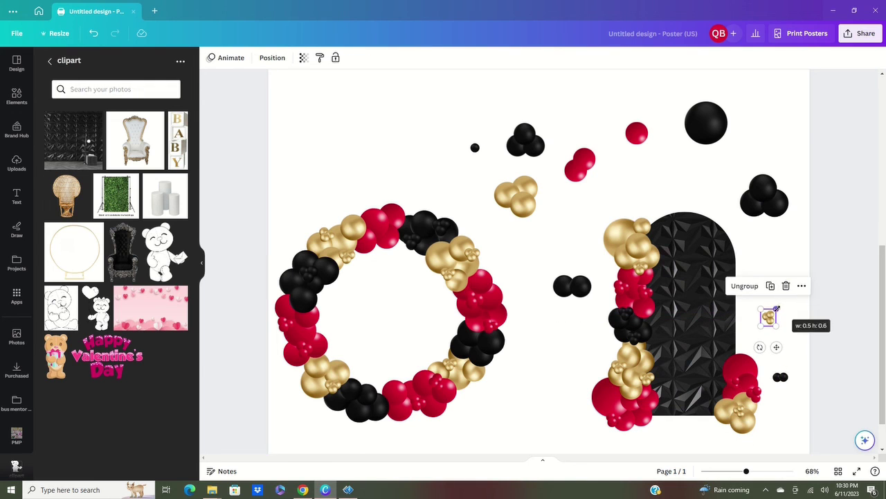
{"action": "left_click_drag", "start_coordinate": [769, 316], "coordinate": [725, 396]}
{"action": "left_click", "coordinate": [772, 424]}
{"action": "left_click_drag", "start_coordinate": [754, 428], "coordinate": [760, 427]}
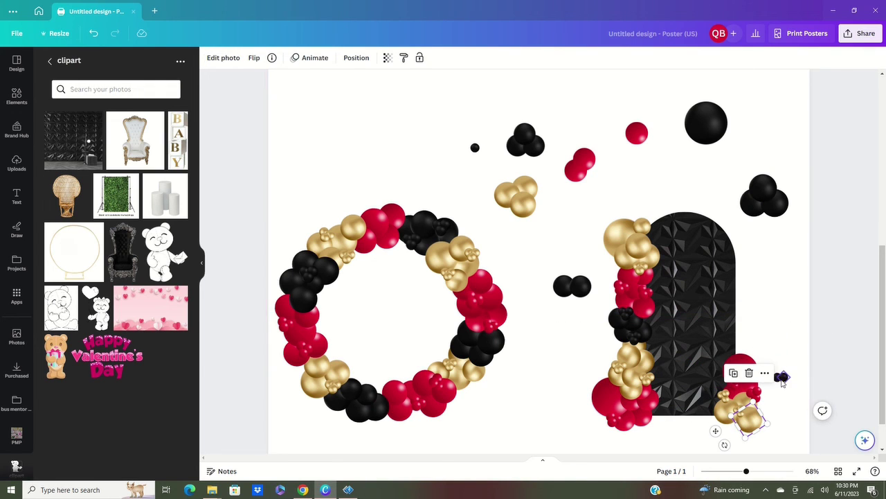
- Move the leftover mini black balloons above the arch and spread the spare black pair apart
{"action": "left_click_drag", "start_coordinate": [783, 378], "coordinate": [671, 163]}
{"action": "left_click_drag", "start_coordinate": [776, 377], "coordinate": [632, 154]}
{"action": "left_click_drag", "start_coordinate": [581, 286], "coordinate": [587, 187]}
{"action": "left_click_drag", "start_coordinate": [564, 286], "coordinate": [556, 230]}
{"action": "left_click", "coordinate": [787, 122]}
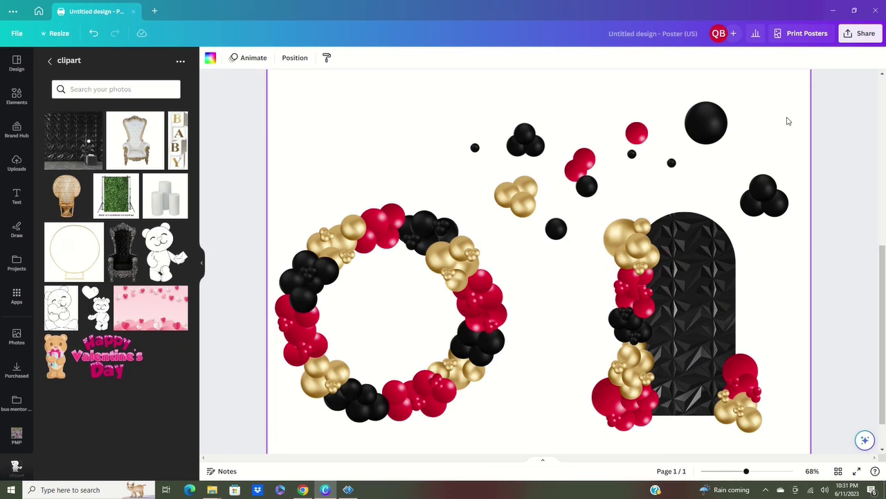